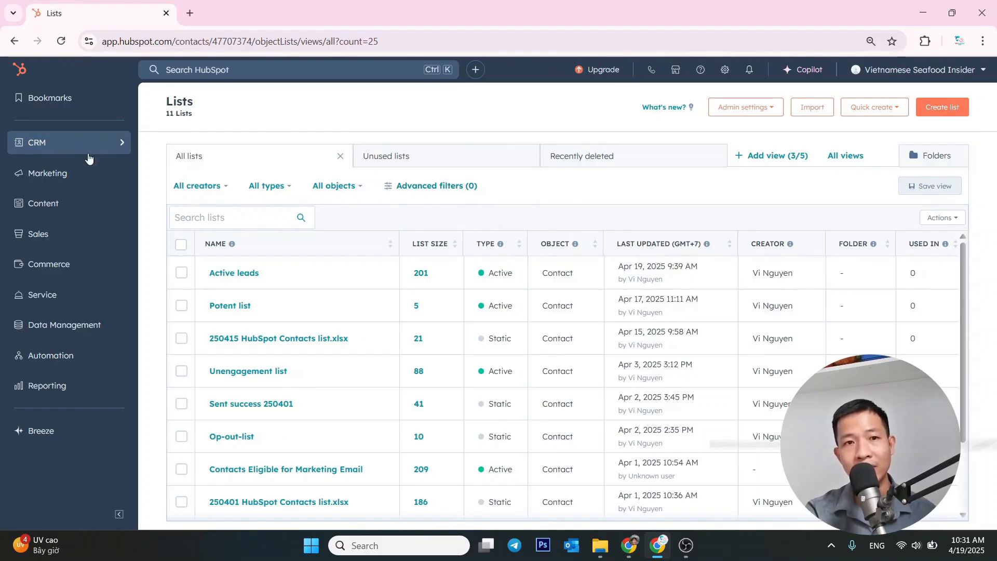
Open the CRM contacts overview and go to its data import page
click(124, 147)
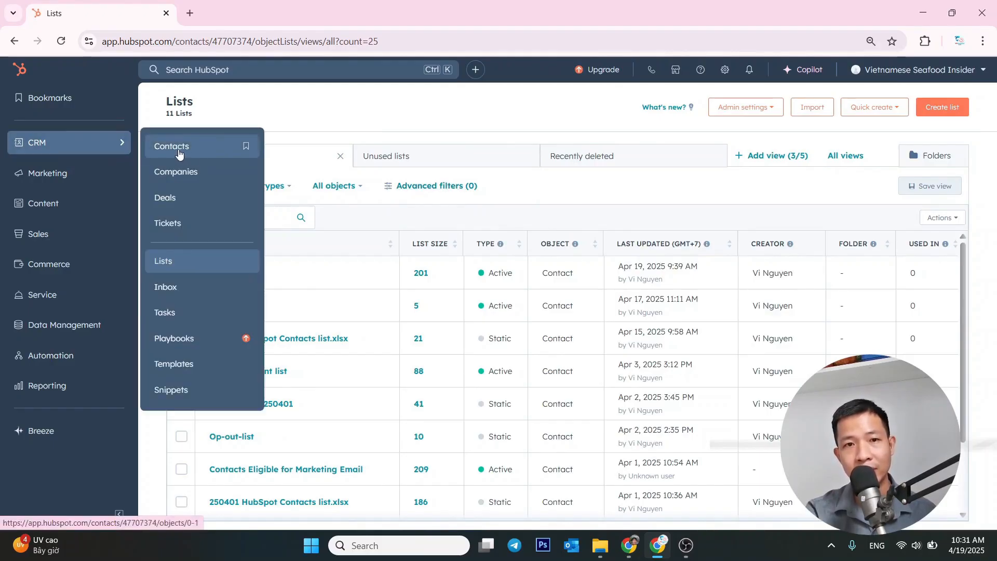
click(180, 150)
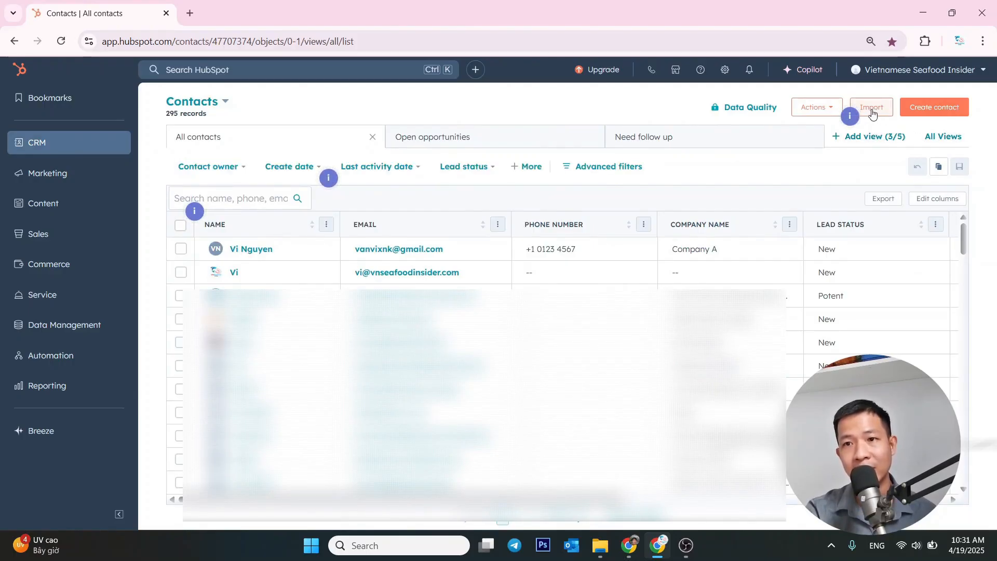
click(873, 113)
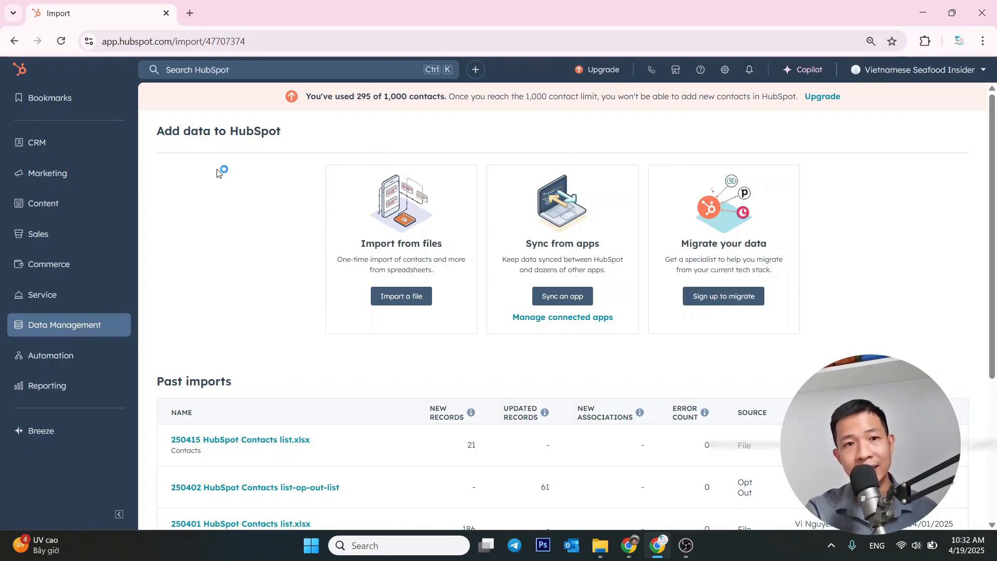
Return to the CRM contacts and open the overview of all lists
mouse_move(85, 147)
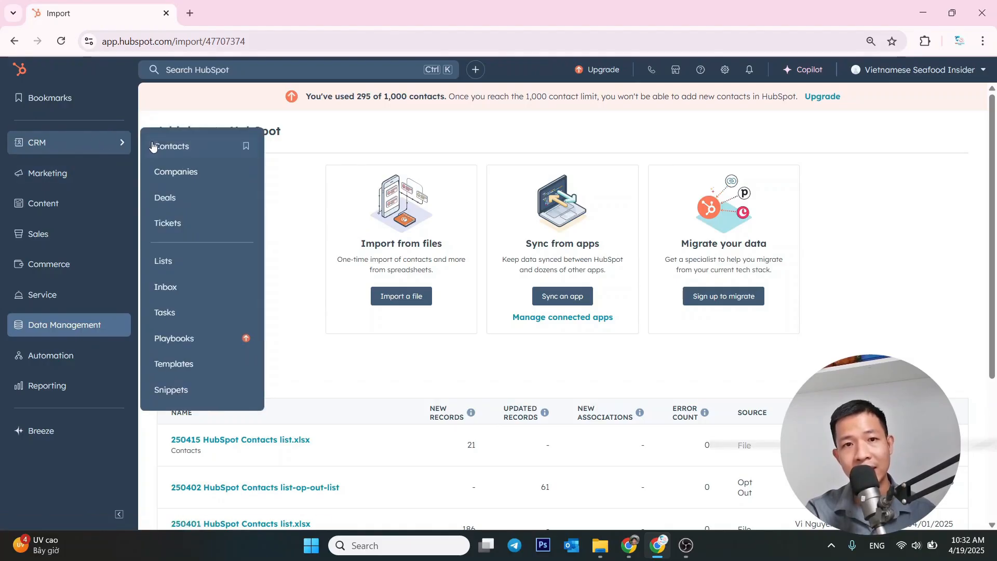
click(170, 147)
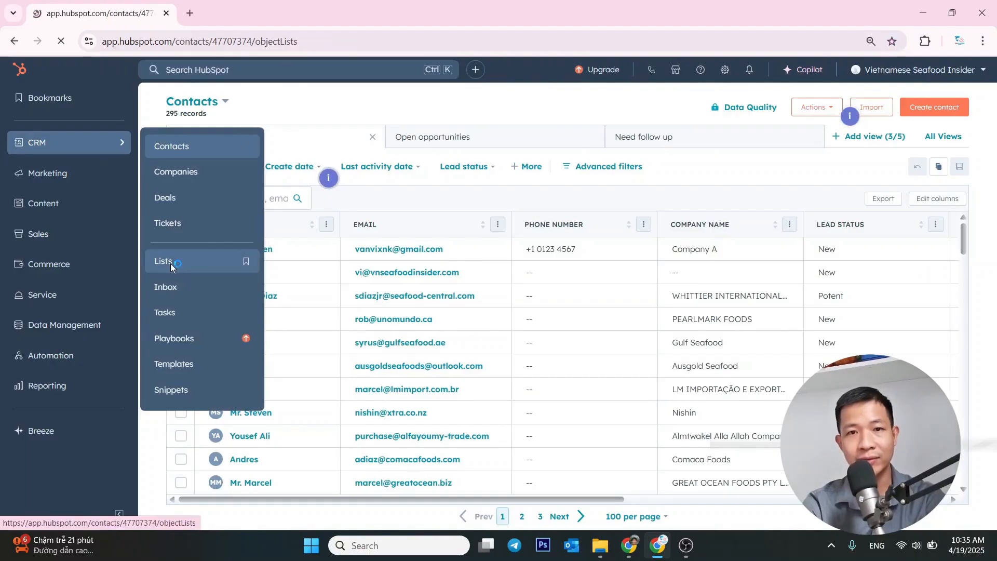
click(171, 265)
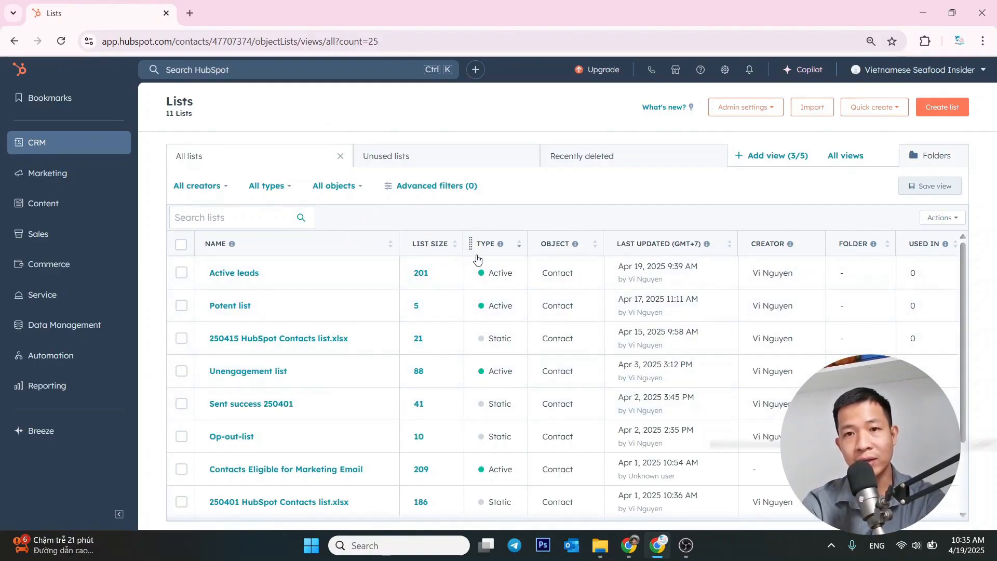
Look through the lists table and sort it by list type with the active lists first
scroll(608, 363, down, 2)
scroll(607, 359, up, 2)
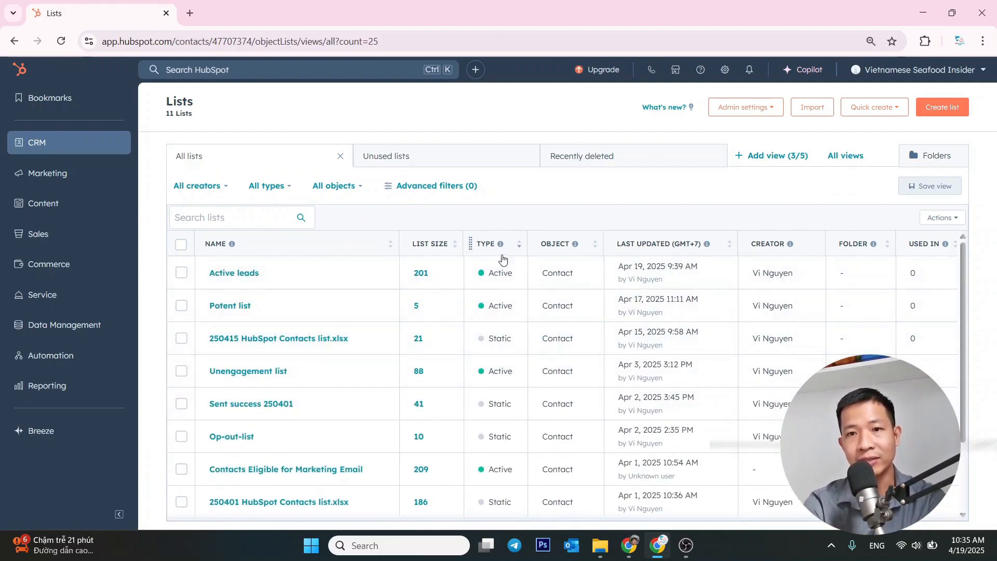
click(485, 251)
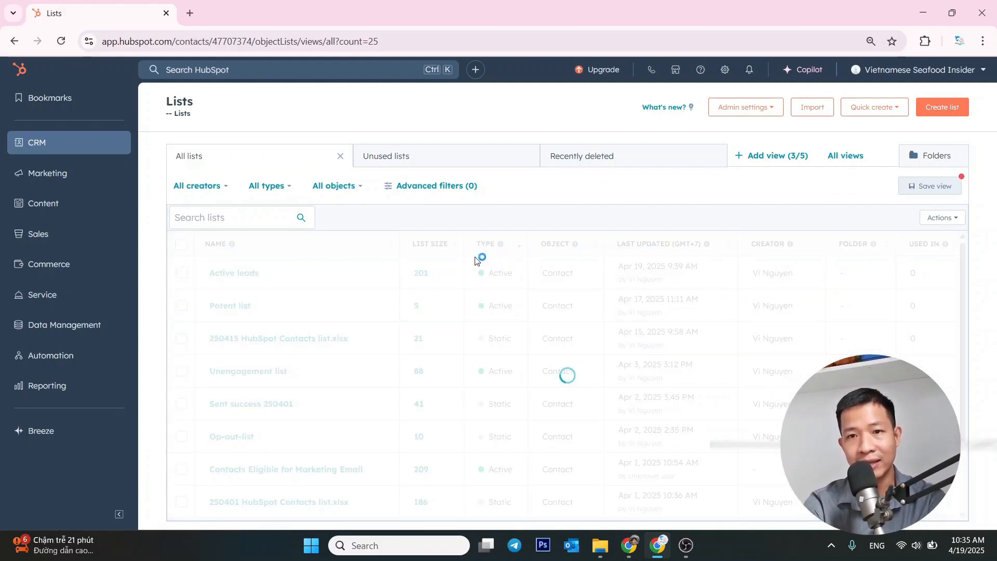
click(481, 251)
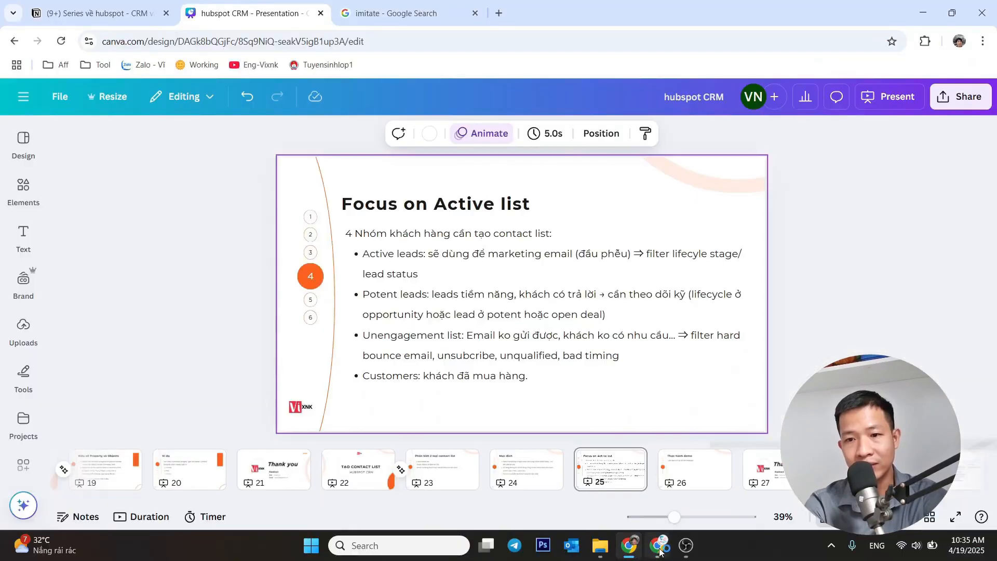
Return to the lists page in the browser and start creating a new list of contacts
click(662, 546)
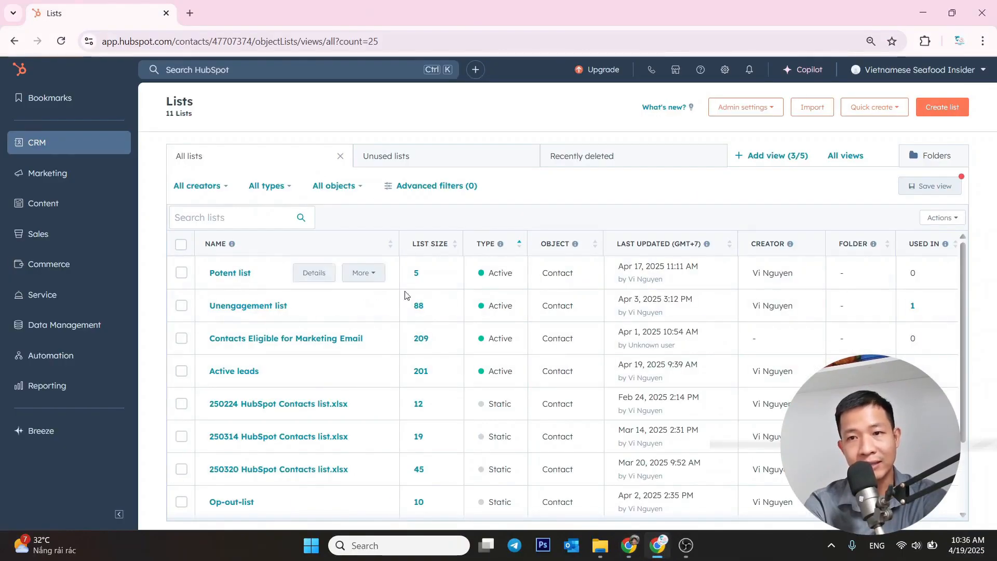
click(943, 109)
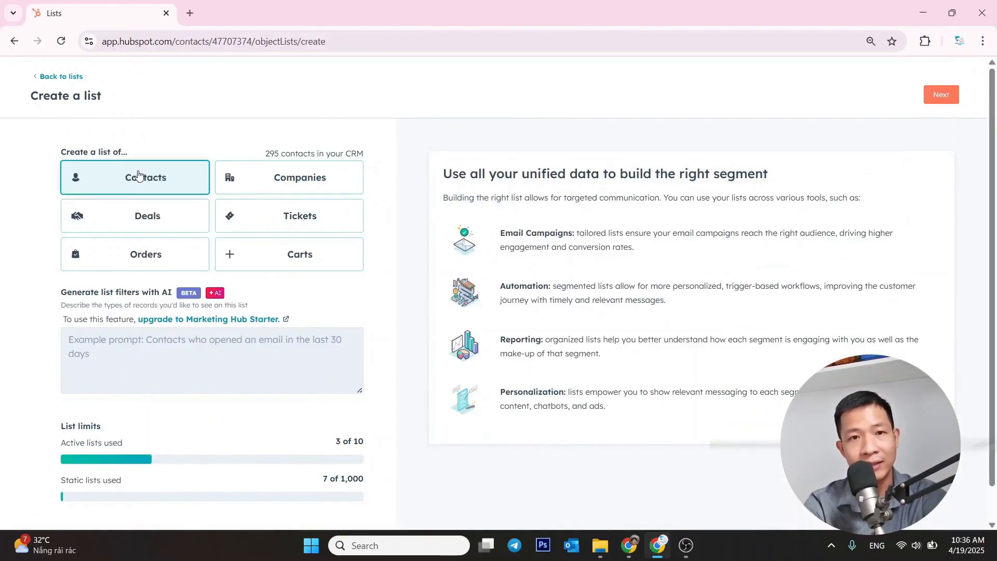
scroll(606, 298, down, 2)
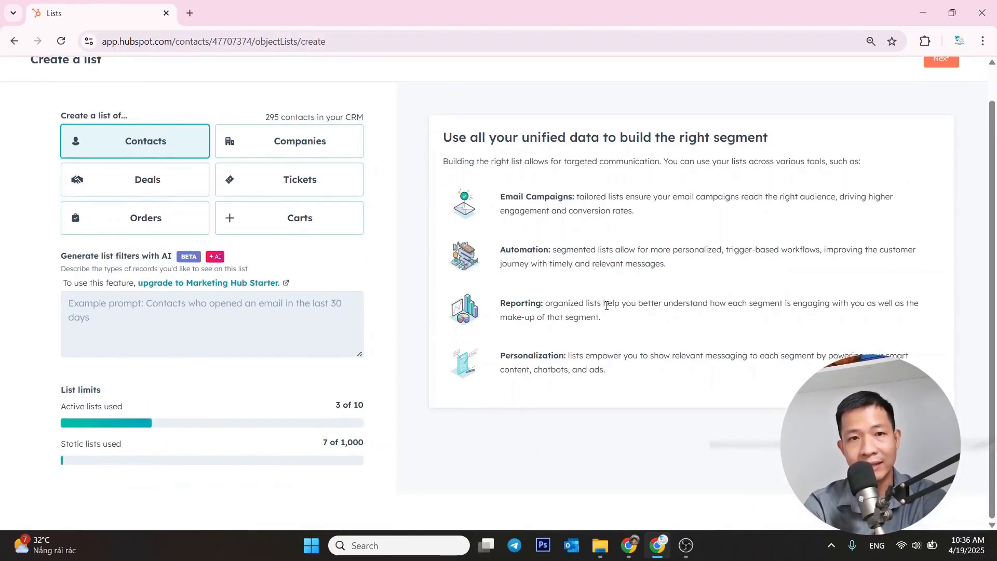
scroll(606, 301, up, 2)
click(941, 95)
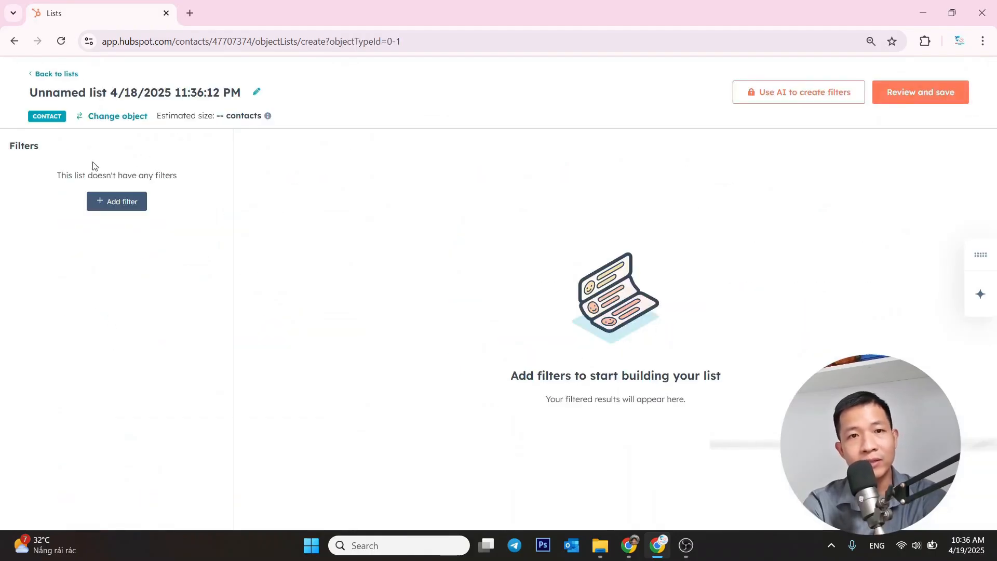
Name the new contact list "Active lead-demo"
click(177, 104)
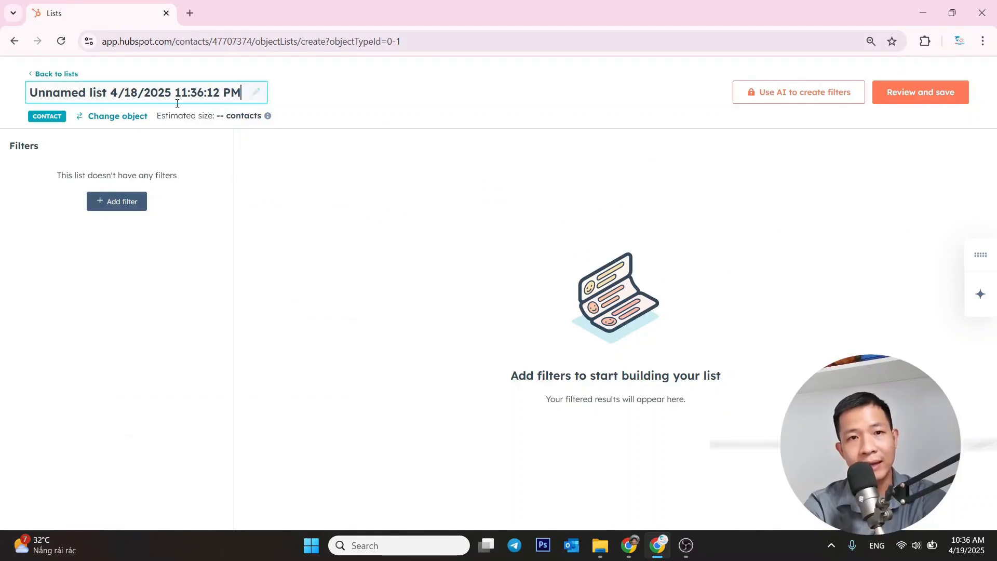
key(ctrl+a)
key(BackSpace)
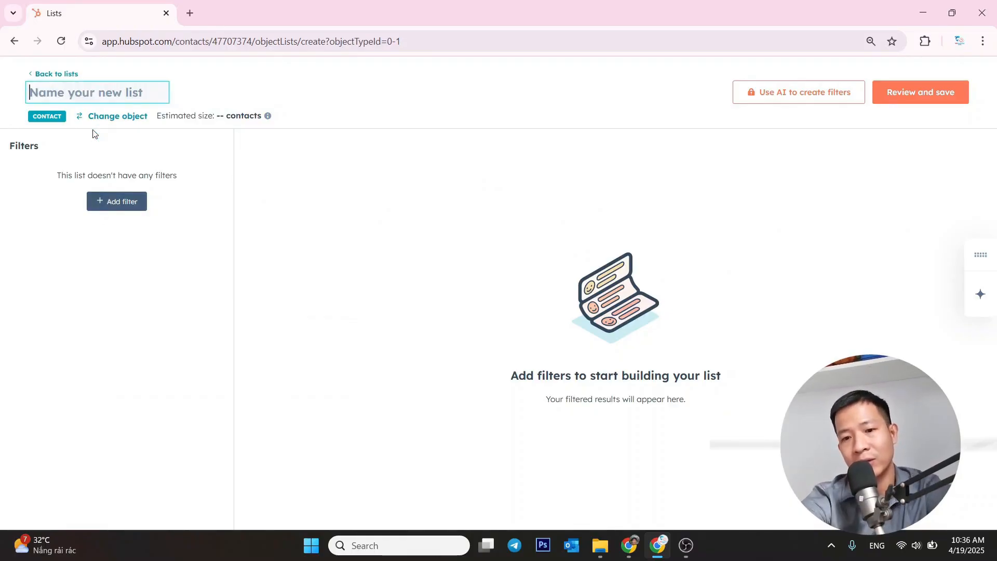
text(Active)
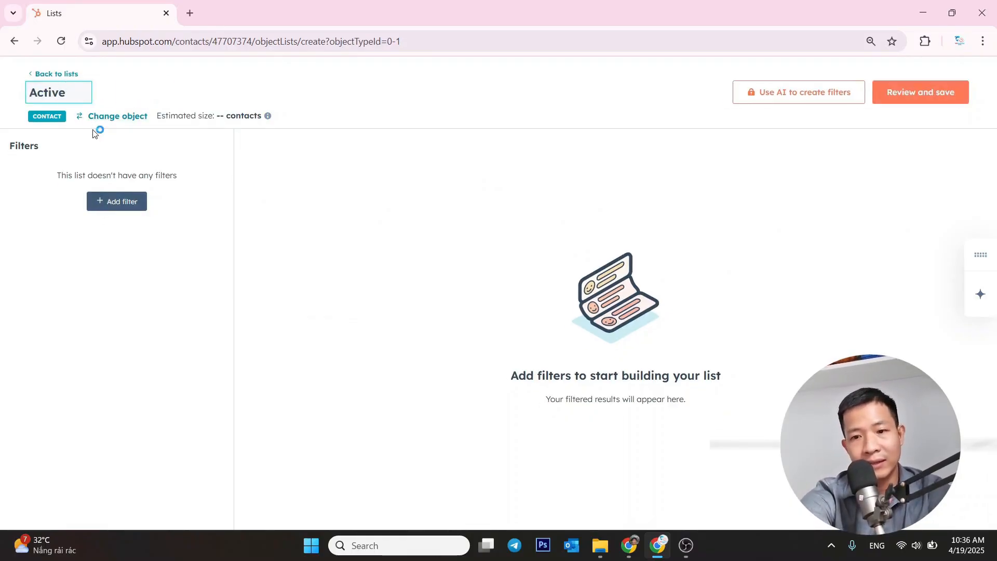
text( leads)
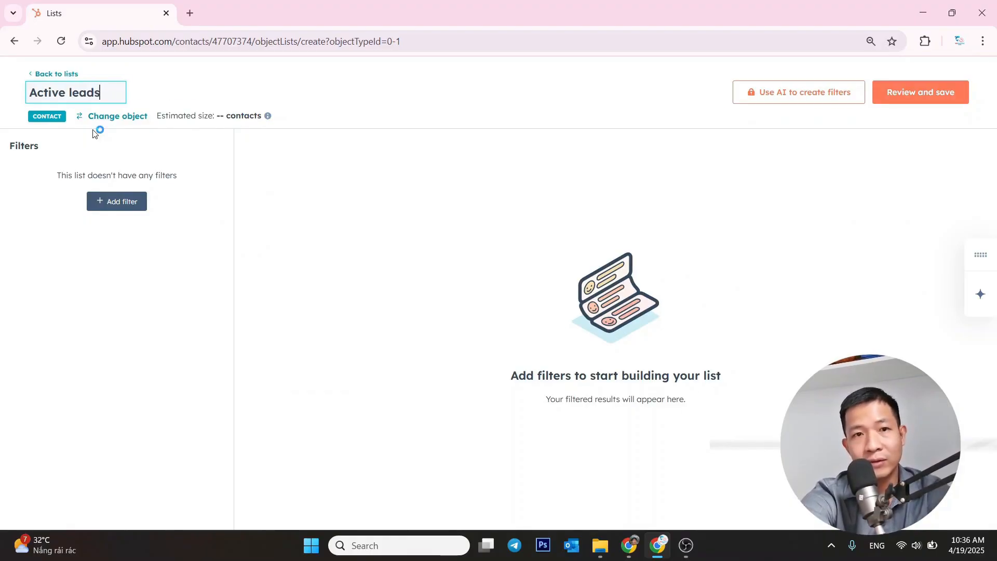
key(BackSpace)
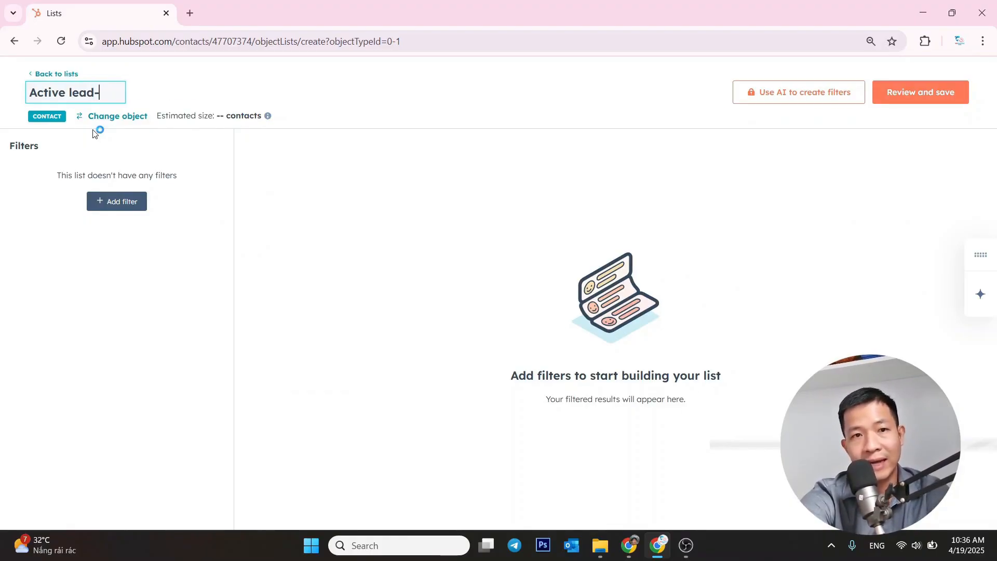
text(-demo)
key(Return)
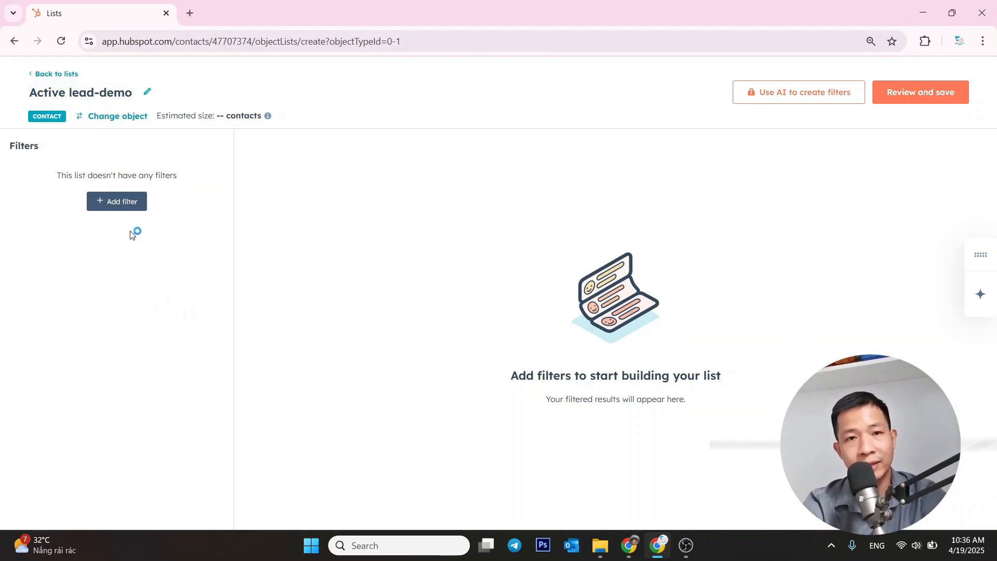
Add a filter on the contact property Lifecycle stage to the list's first filter group
click(120, 208)
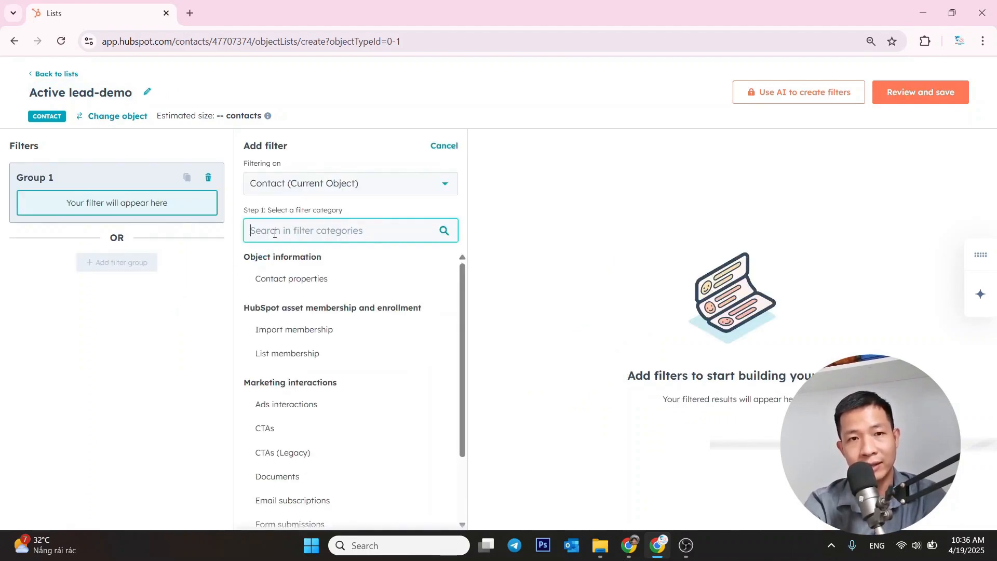
text(s)
key(BackSpace)
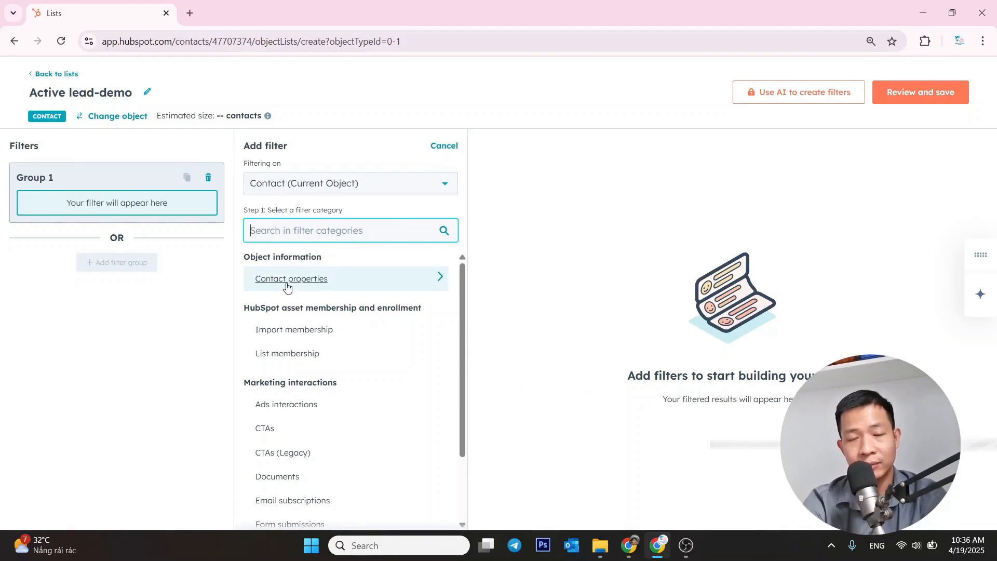
click(314, 280)
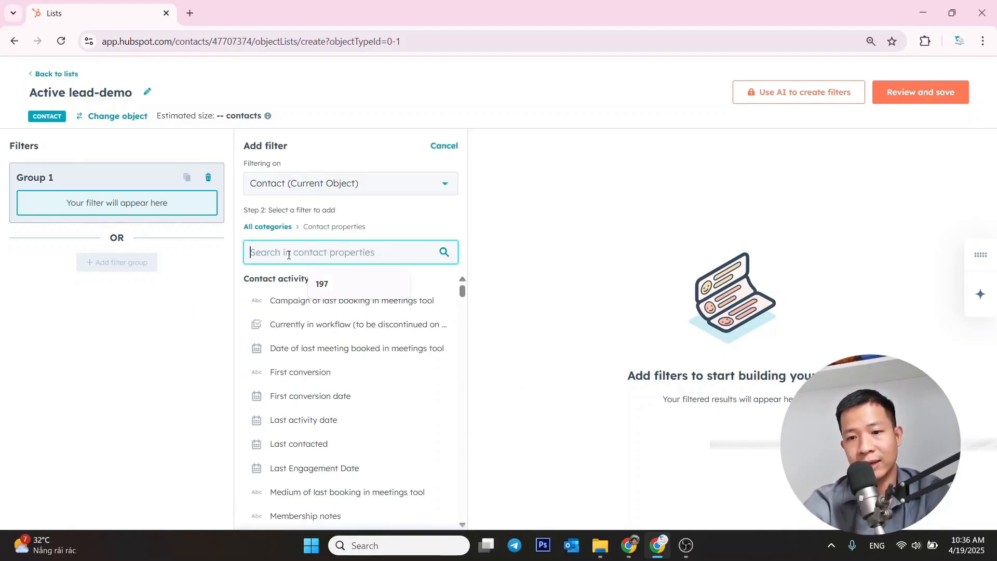
text(lyt)
key(BackSpace)
text(f)
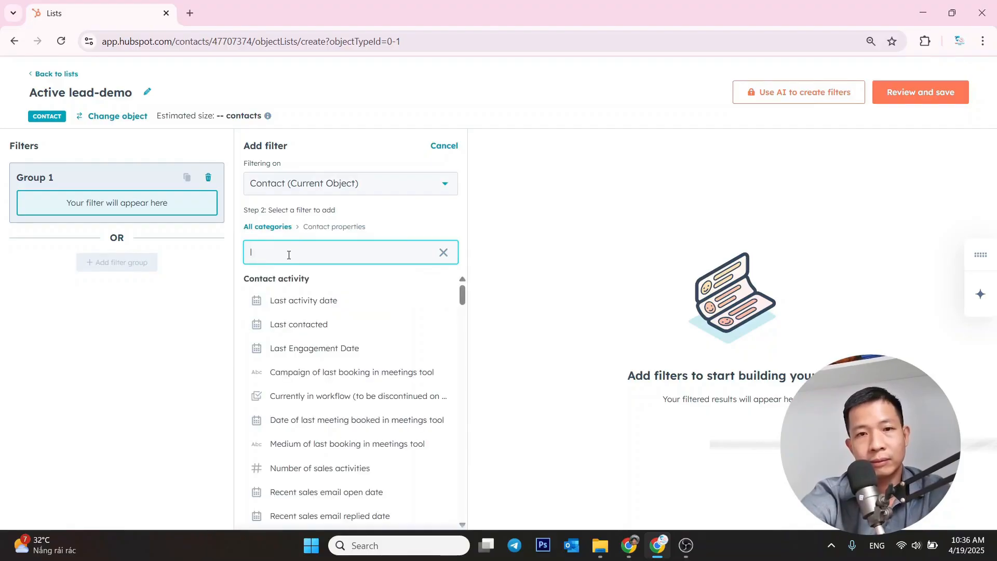
text(if)
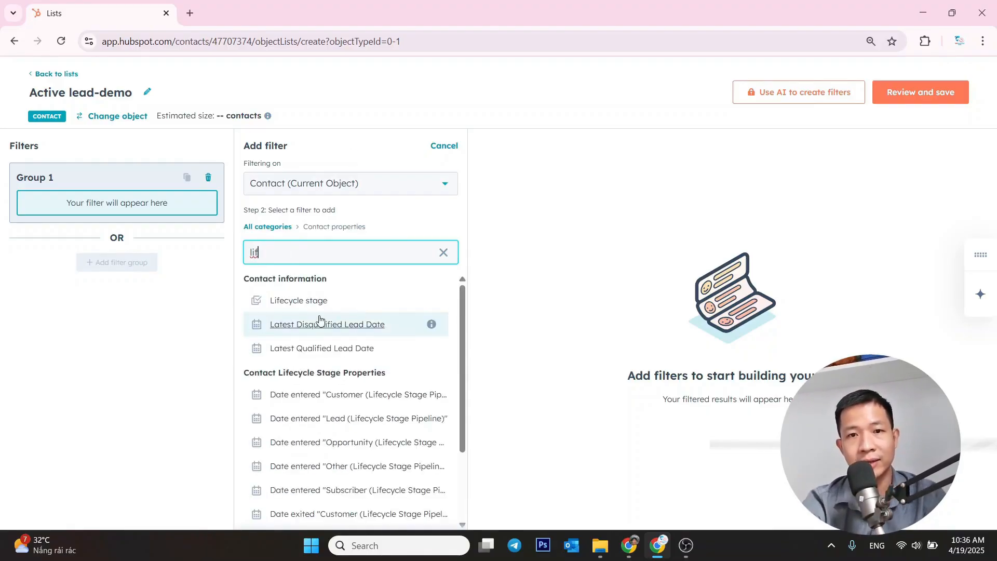
click(312, 301)
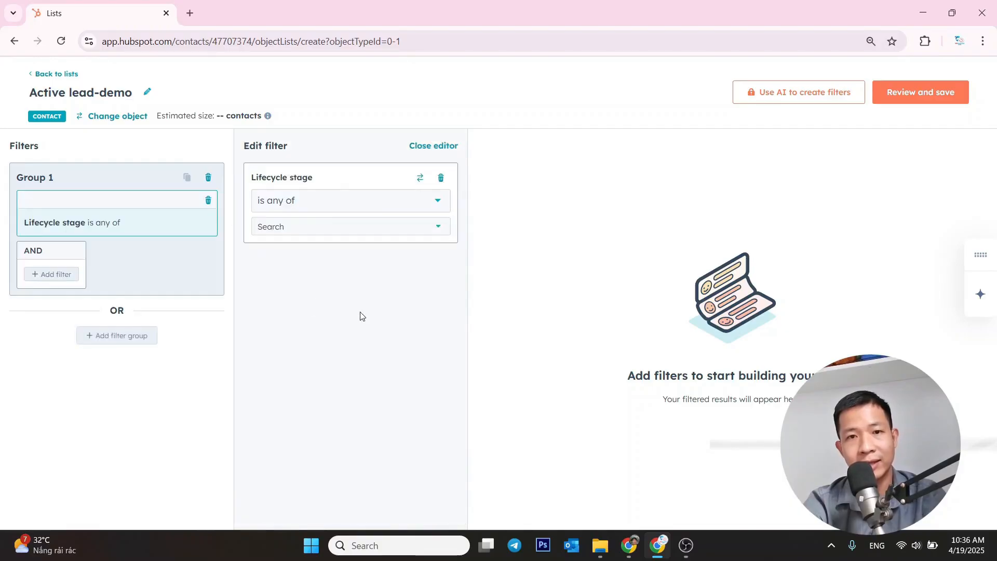
Set the Lifecycle stage filter to "is any of" with the values Lead and Opportunity
click(338, 210)
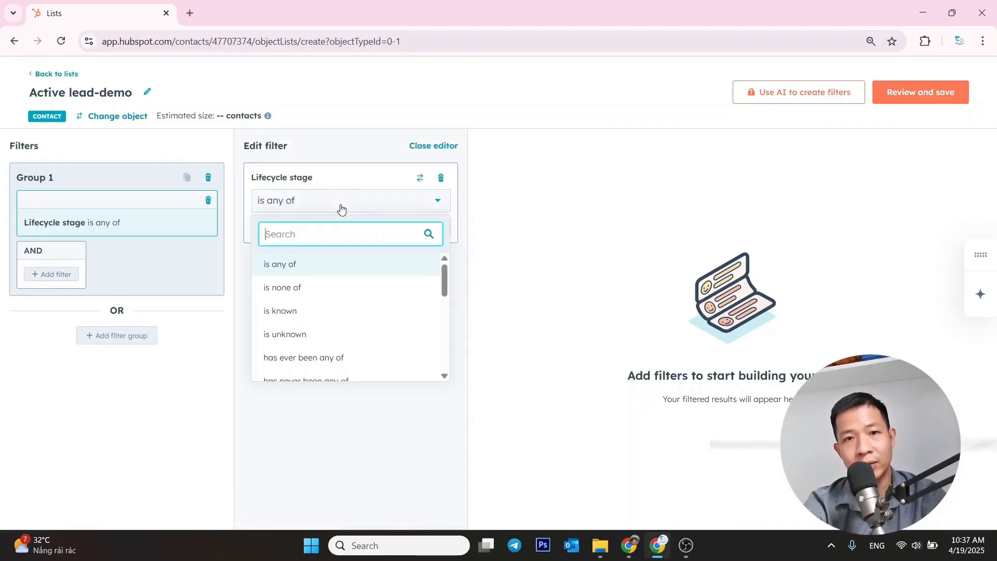
click(287, 266)
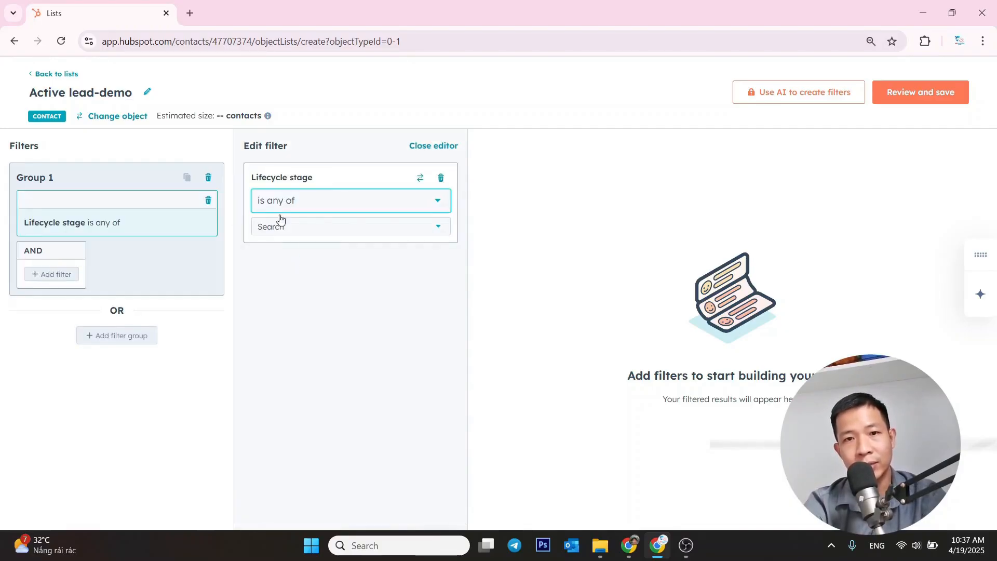
click(309, 234)
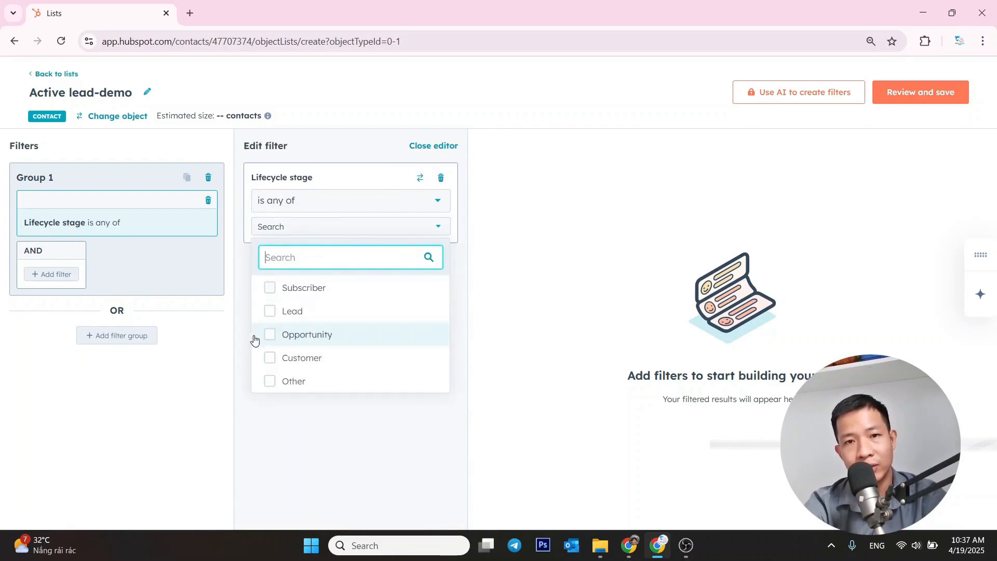
click(270, 311)
click(274, 339)
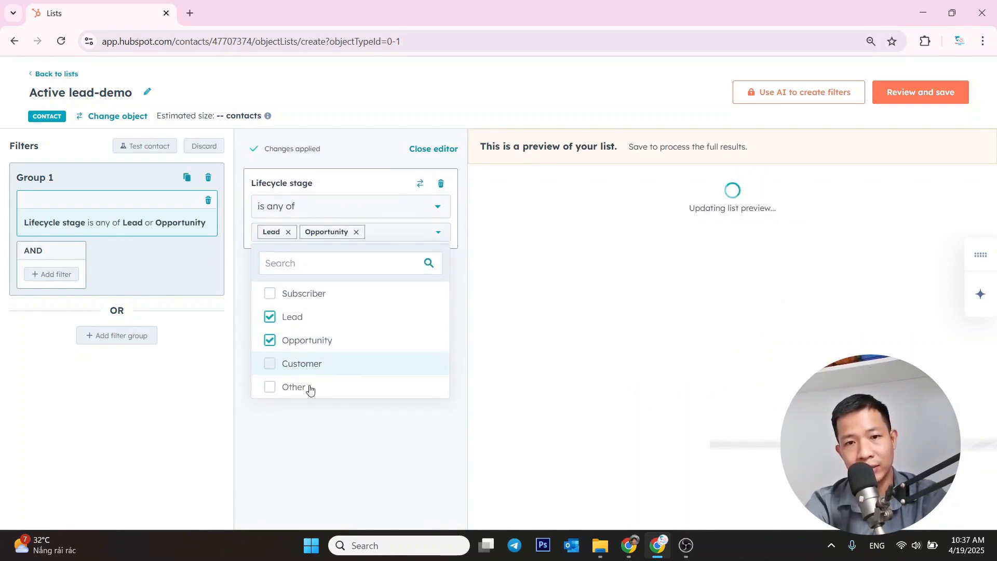
click(318, 449)
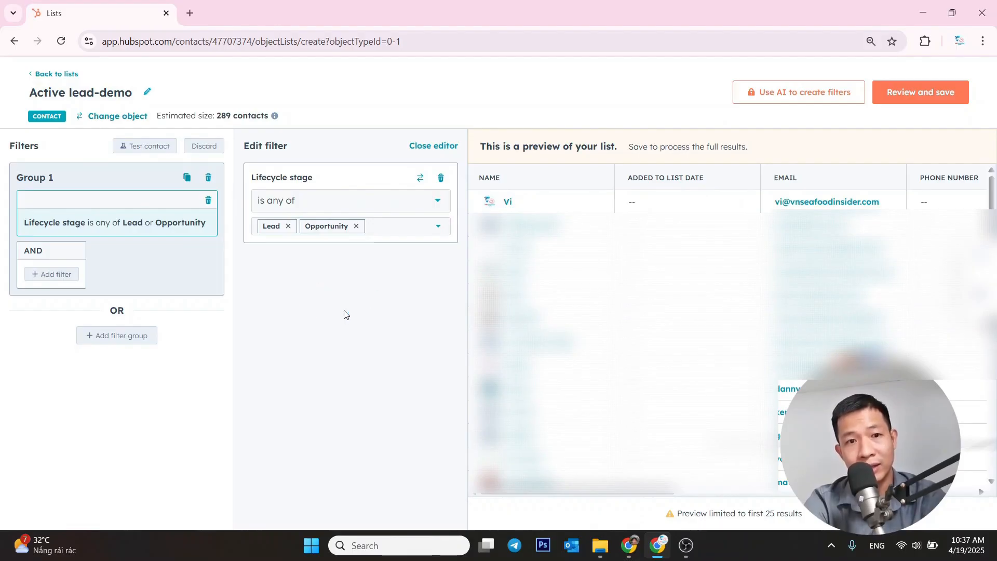
Check the list and contact exclusion options, then save and process the list with the Active processing type
click(921, 99)
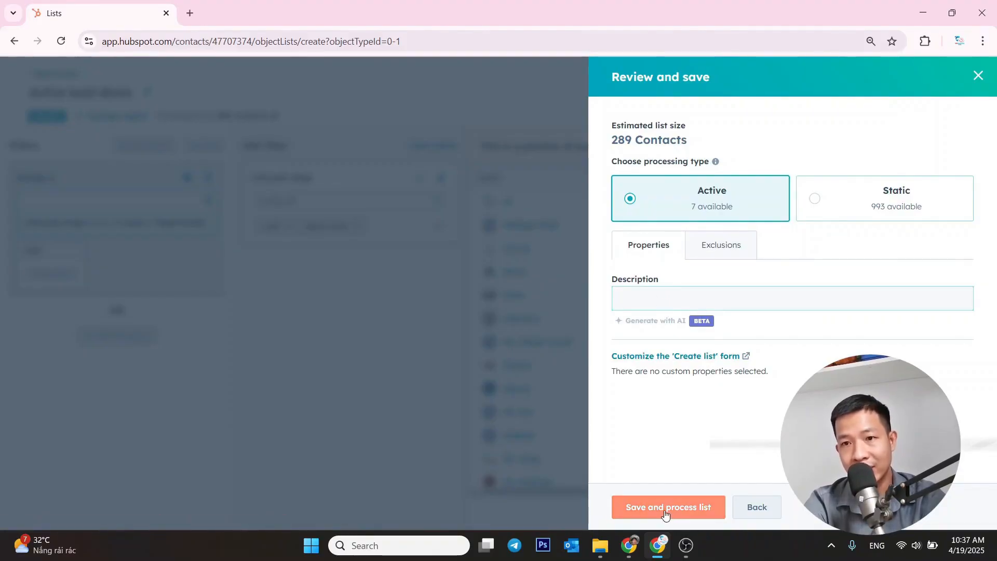
click(720, 252)
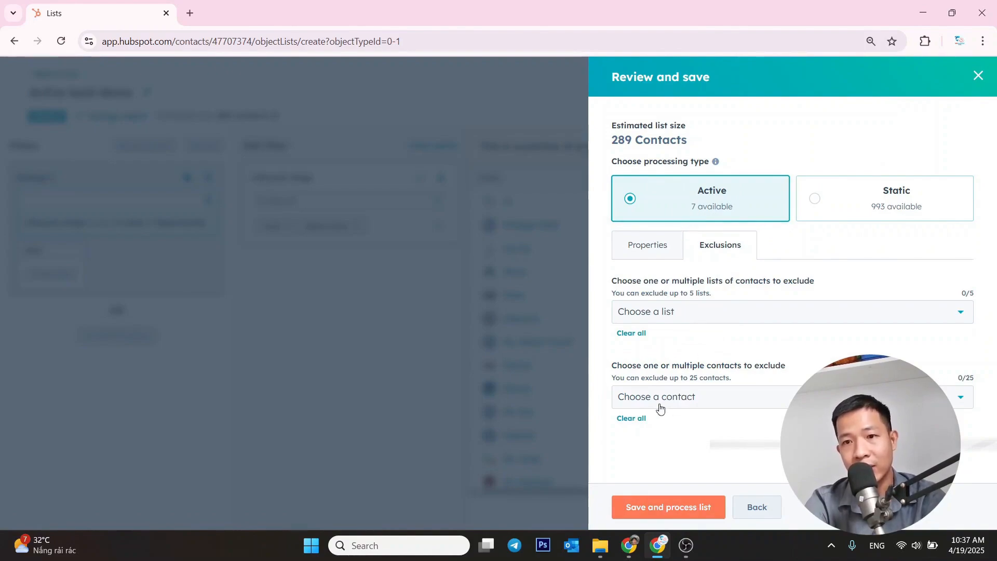
click(681, 312)
click(829, 277)
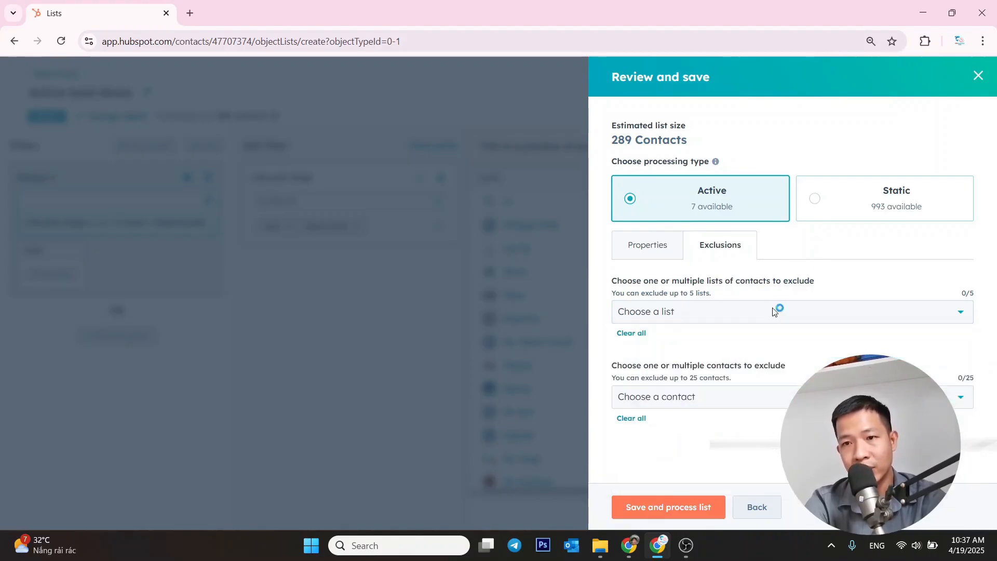
click(665, 407)
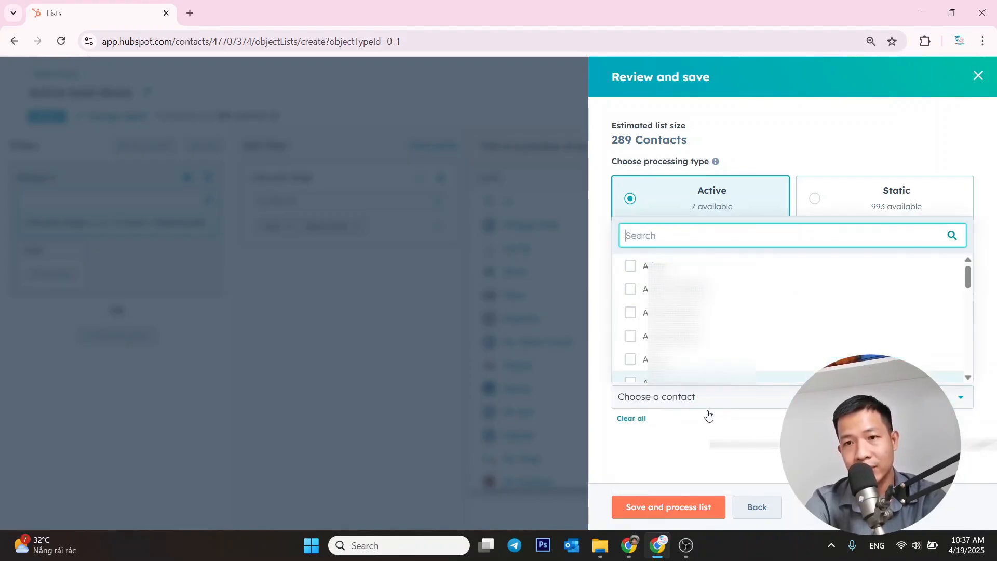
click(648, 456)
click(655, 512)
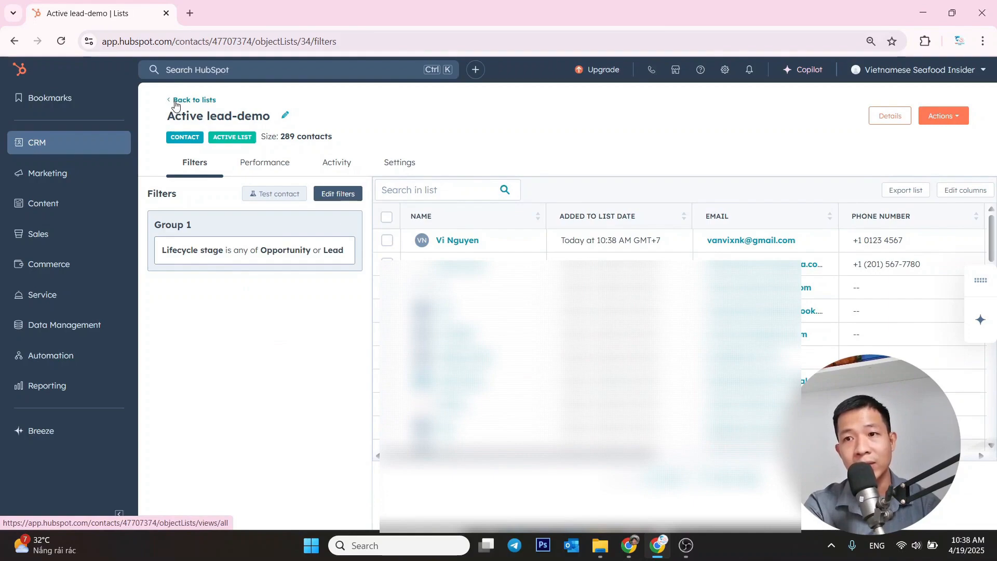
Open the Potent list for filter editing and examine its Lifecycle stage and Lead status filters
click(175, 103)
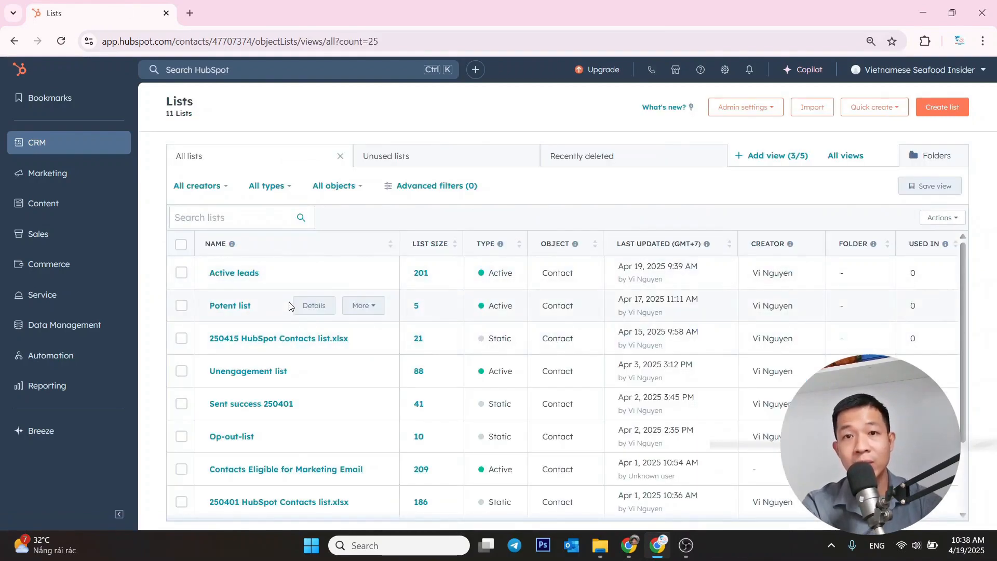
click(229, 301)
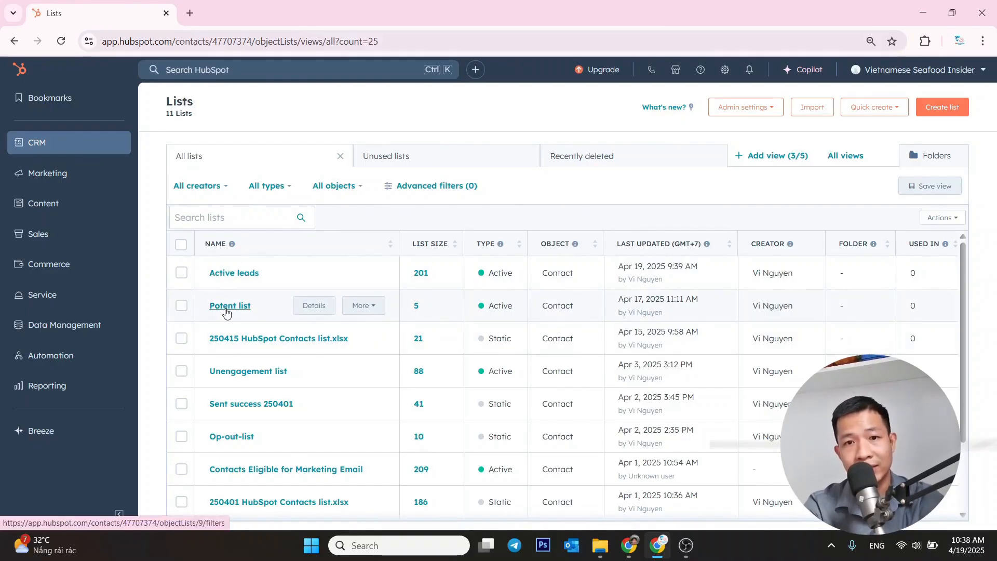
click(229, 306)
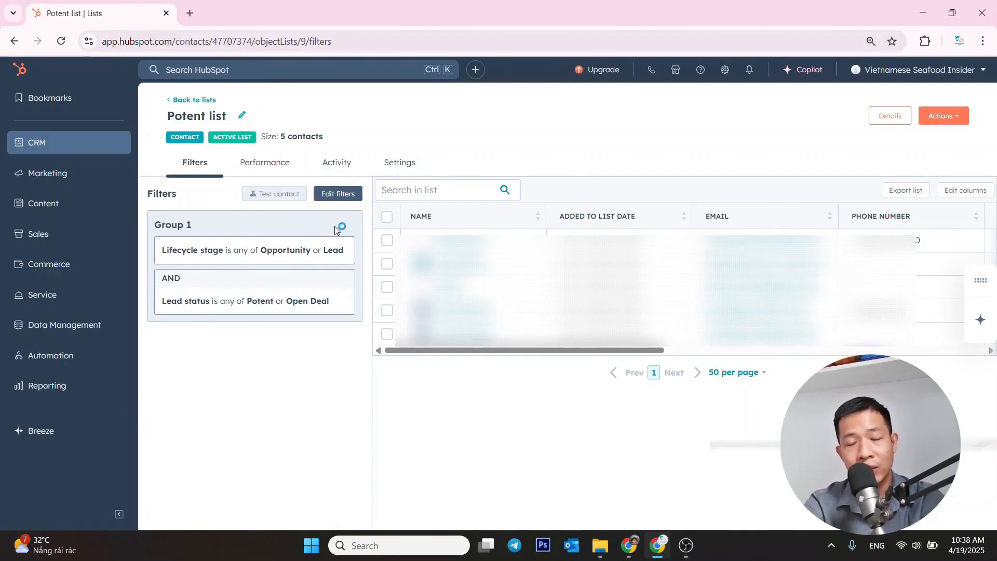
click(335, 194)
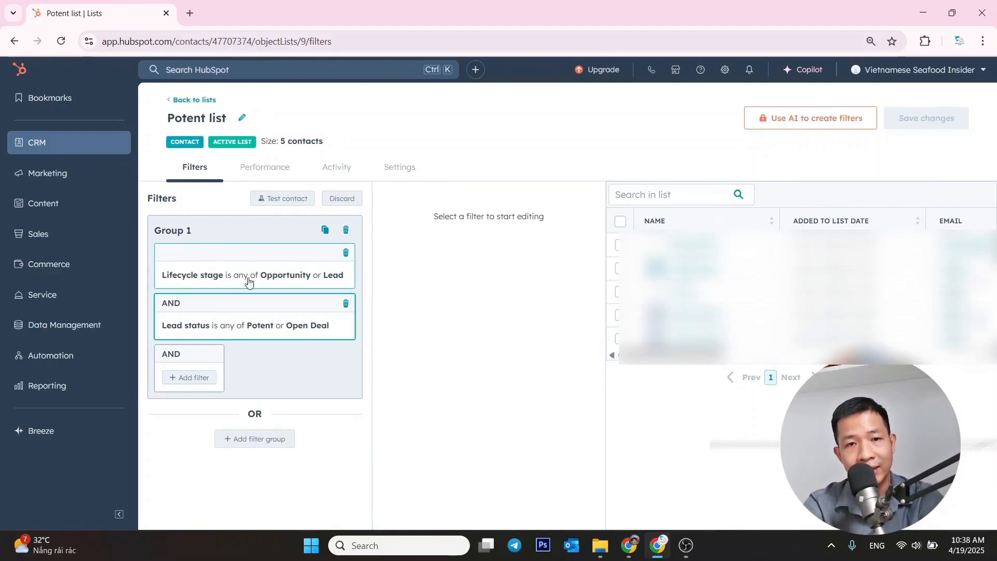
click(276, 278)
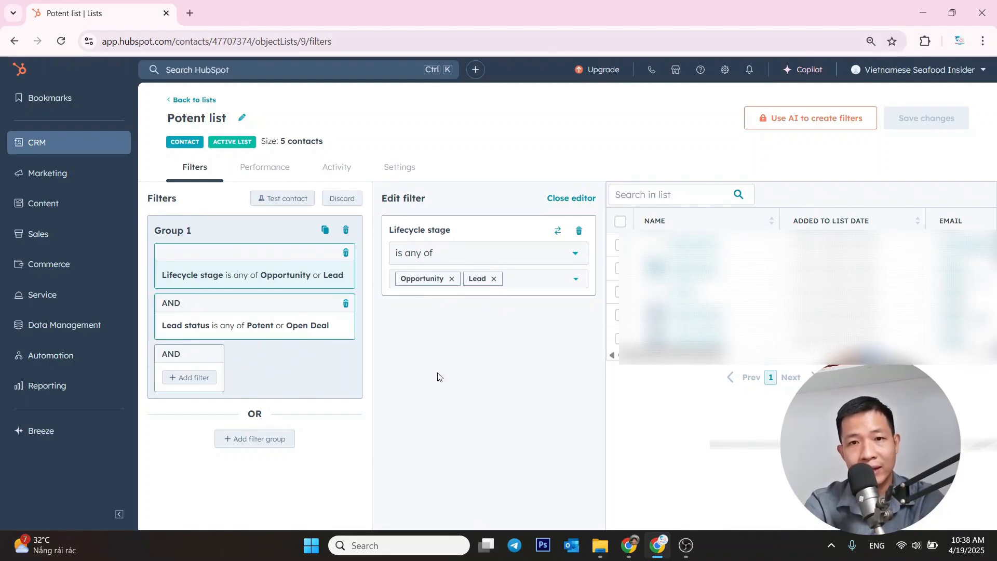
click(225, 331)
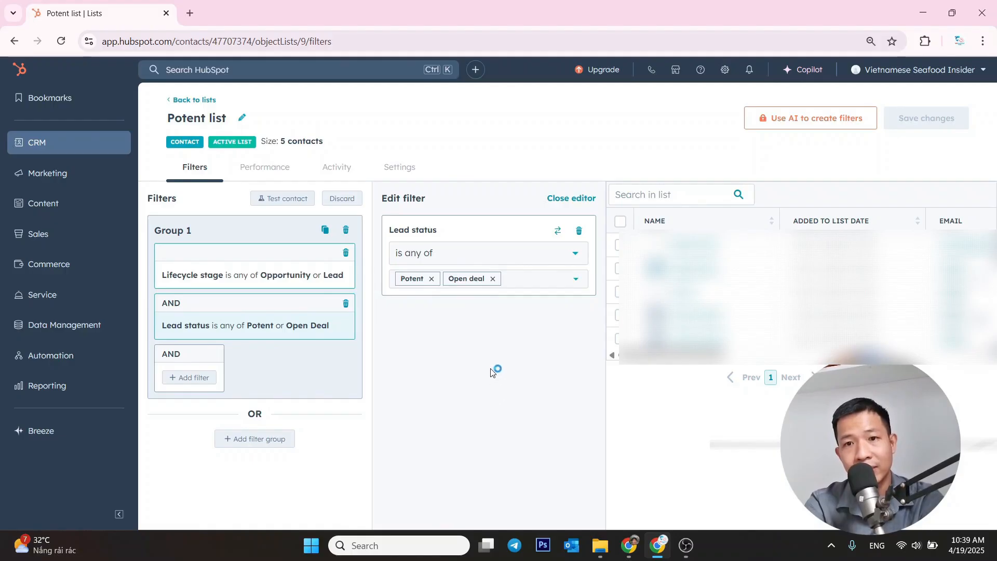
Delete the Lead status filter from Group 1 and add a new filter on the contact property Lead status
click(579, 232)
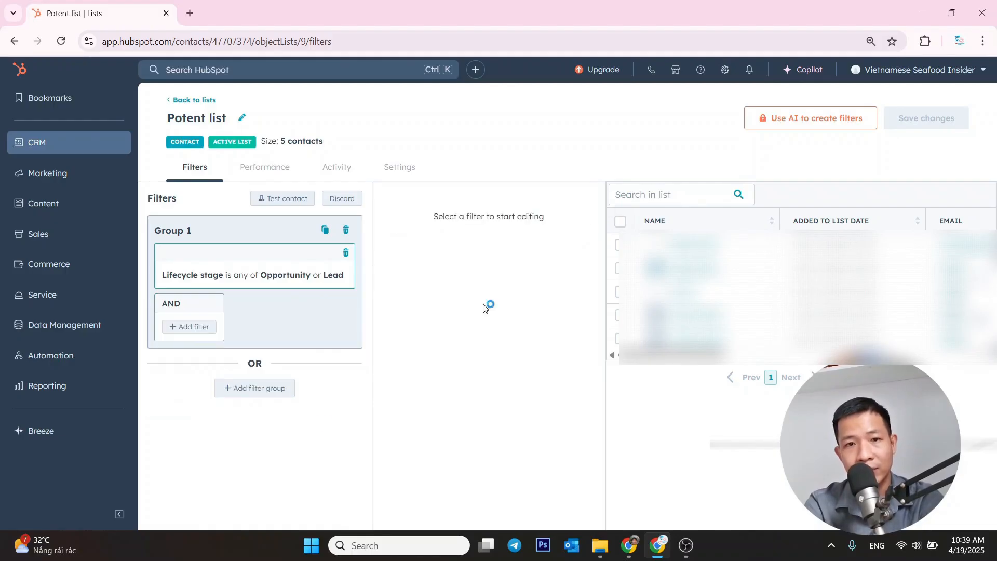
click(176, 328)
click(430, 341)
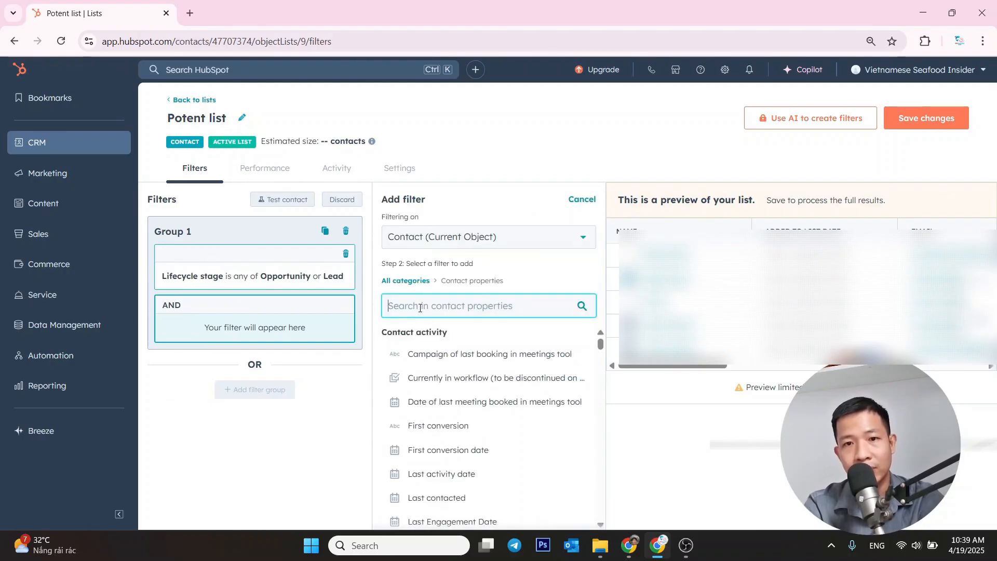
text(lead)
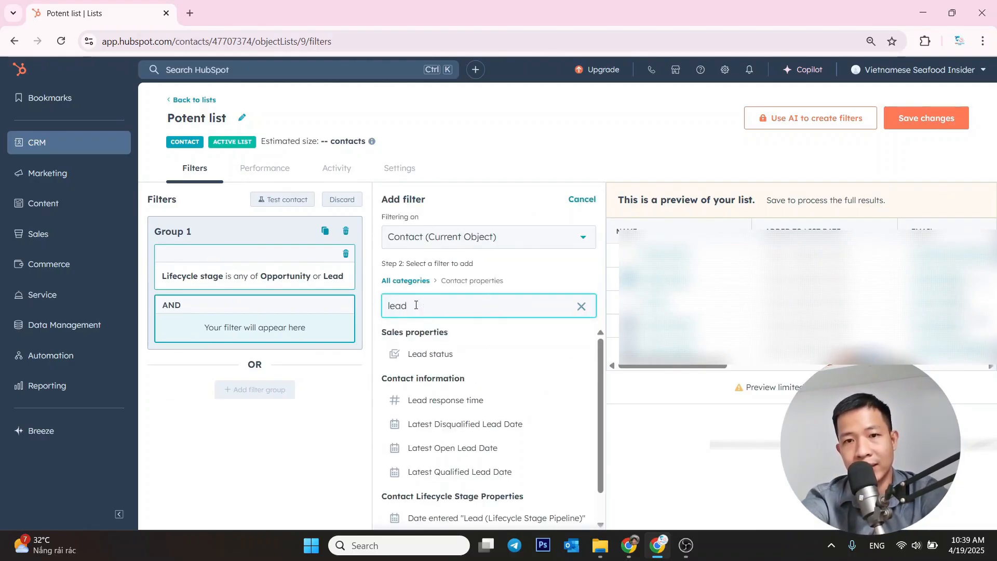
click(430, 353)
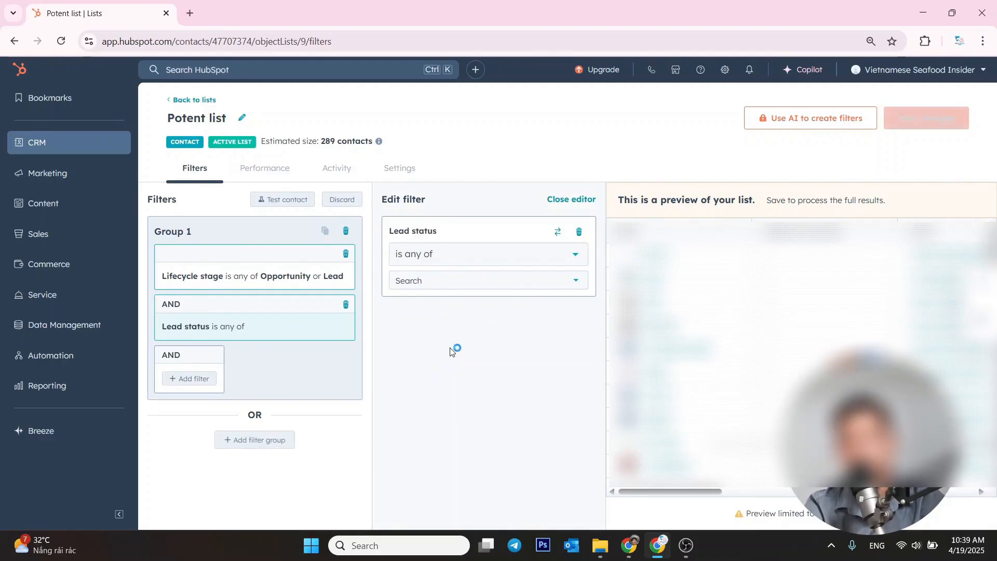
Set the Lead status filter to "is any of" Potent or Open deal and save the Potent list
click(450, 281)
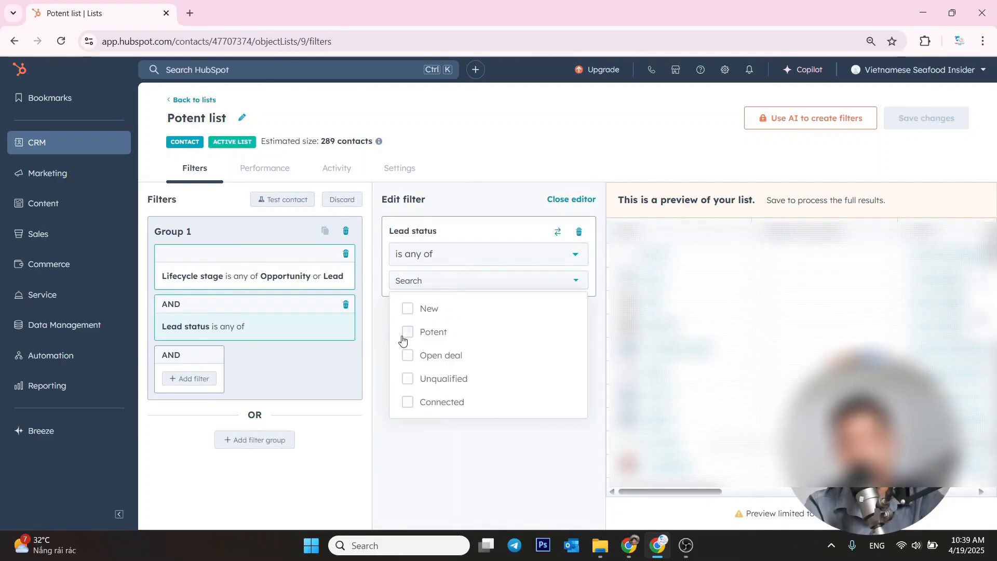
click(405, 335)
click(408, 356)
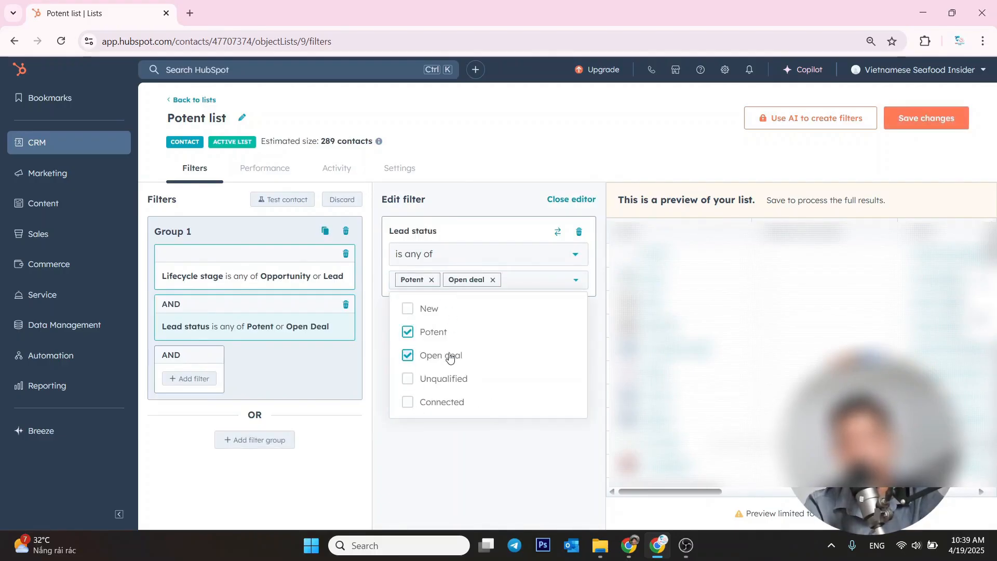
click(412, 474)
click(934, 120)
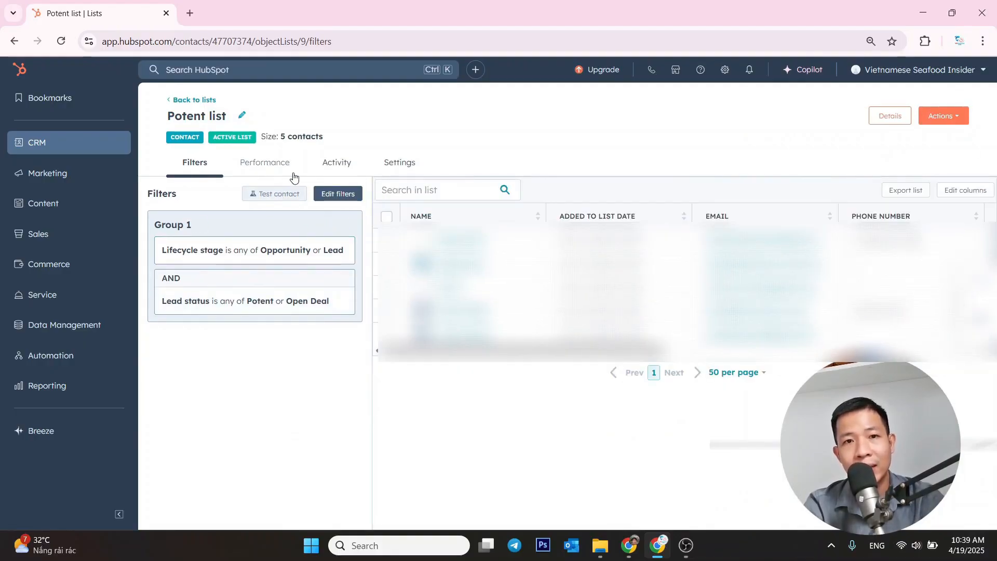
Open the Unengagement list for filter editing and examine the options of its Email hard bounce reason filter
click(171, 104)
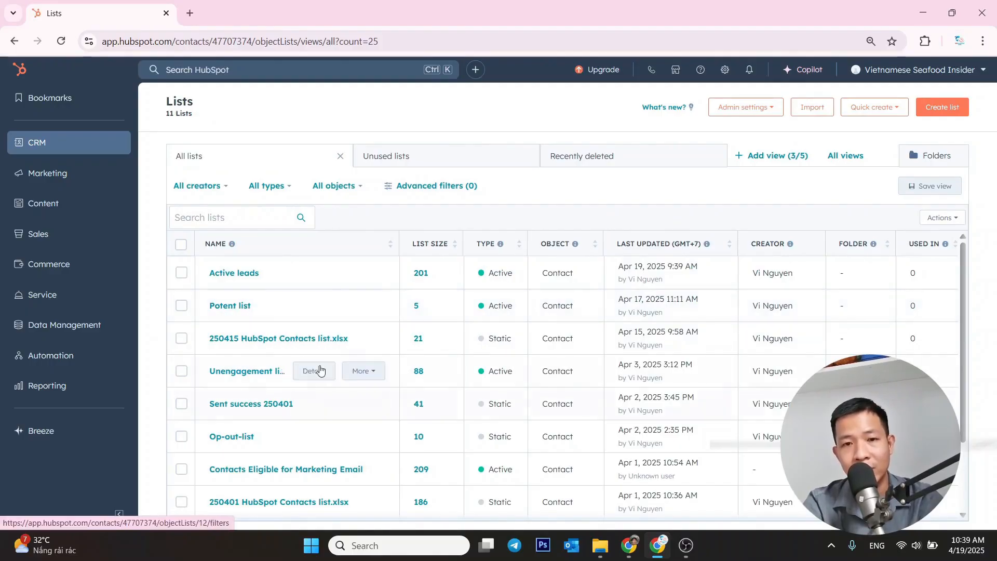
click(239, 373)
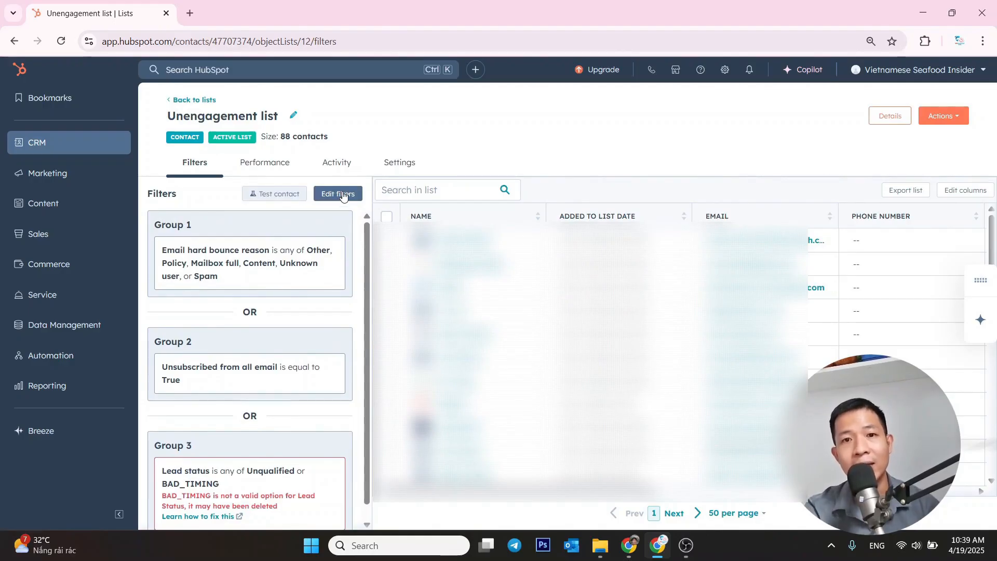
click(285, 283)
click(254, 332)
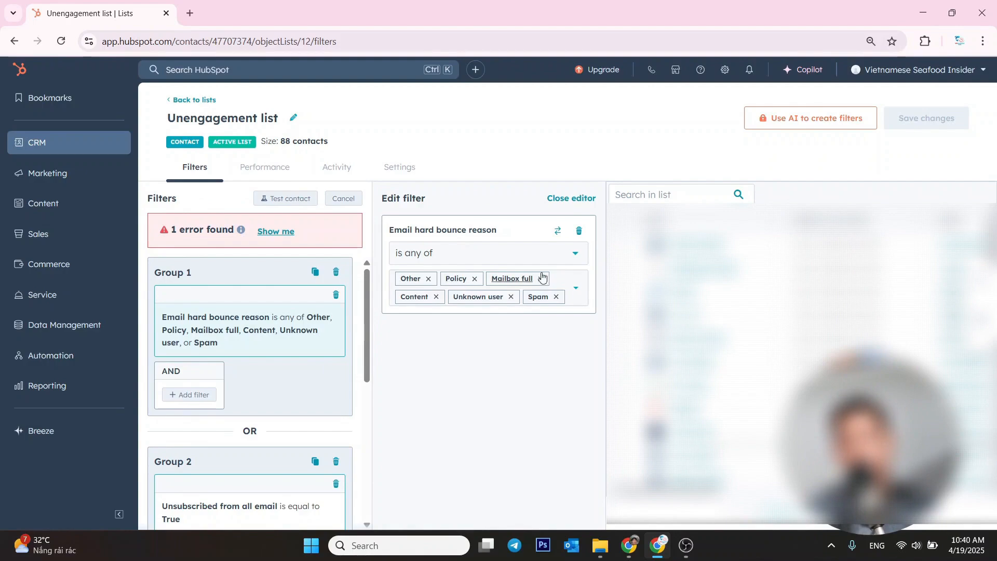
click(567, 282)
scroll(477, 355, down, 2)
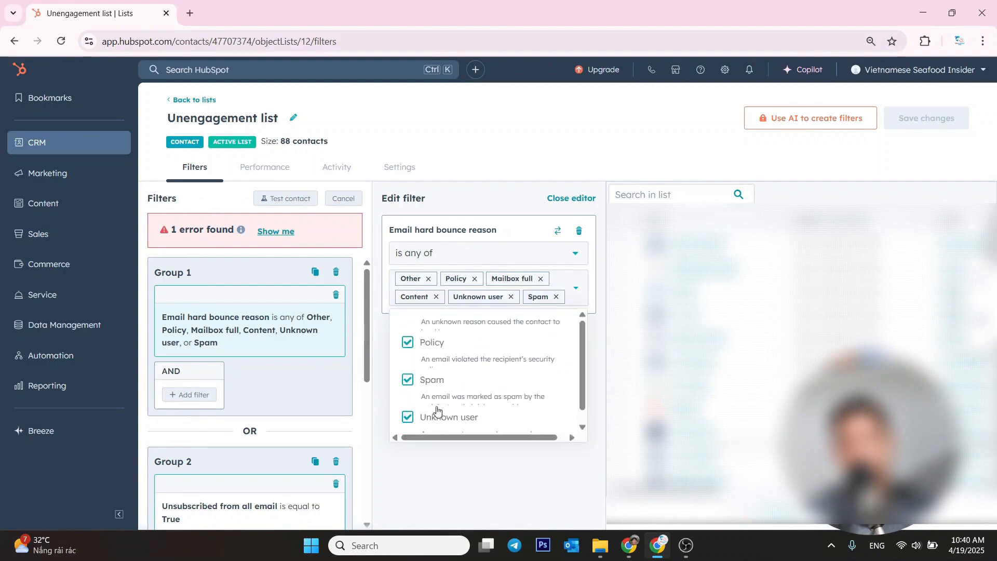
click(436, 467)
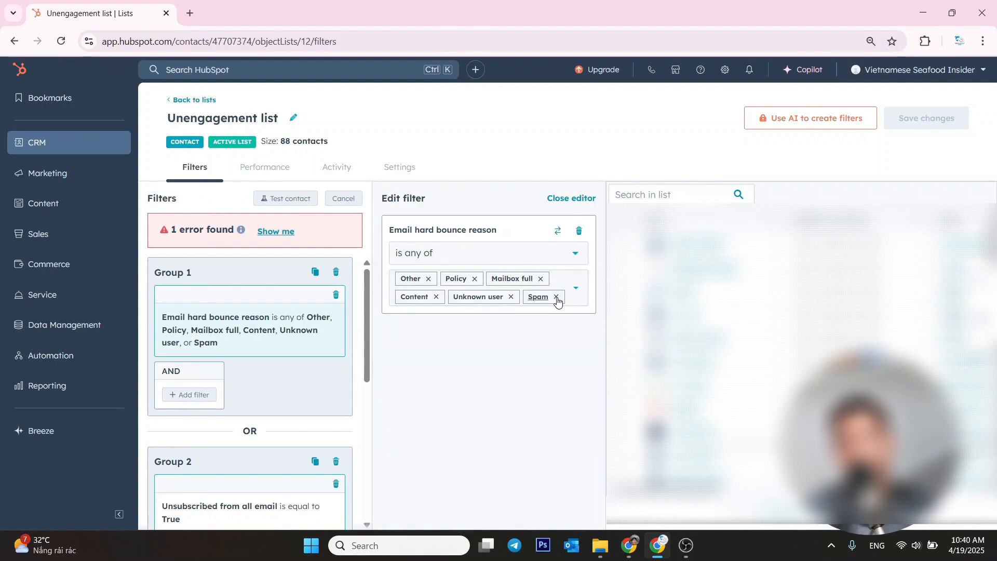
Locate the filter error in Group 3, clear the values Unqualified and BAD_TIMING, and delete that Lead status filter
scroll(312, 352, down, 3)
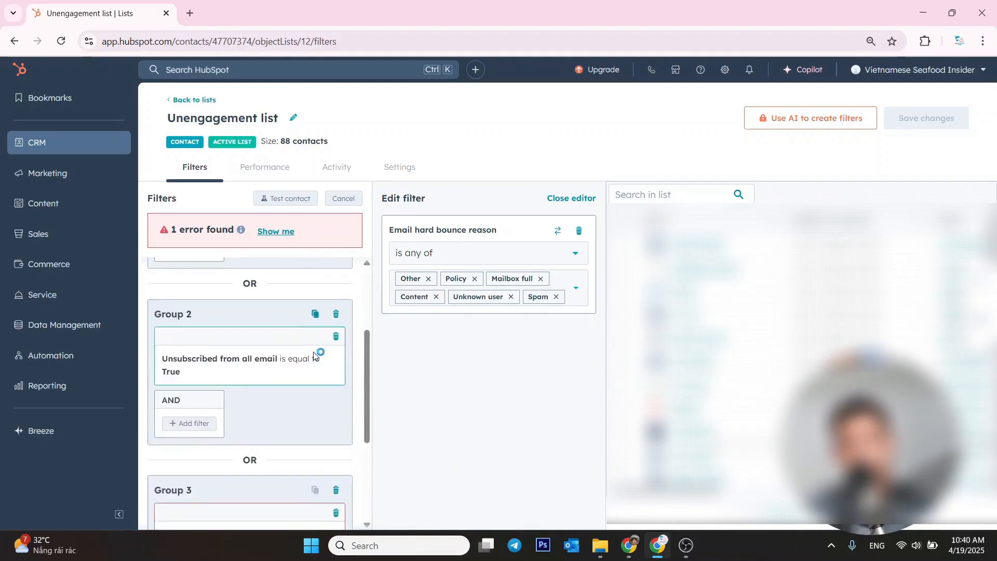
scroll(312, 352, up, 3)
scroll(312, 358, down, 3)
scroll(311, 359, up, 1)
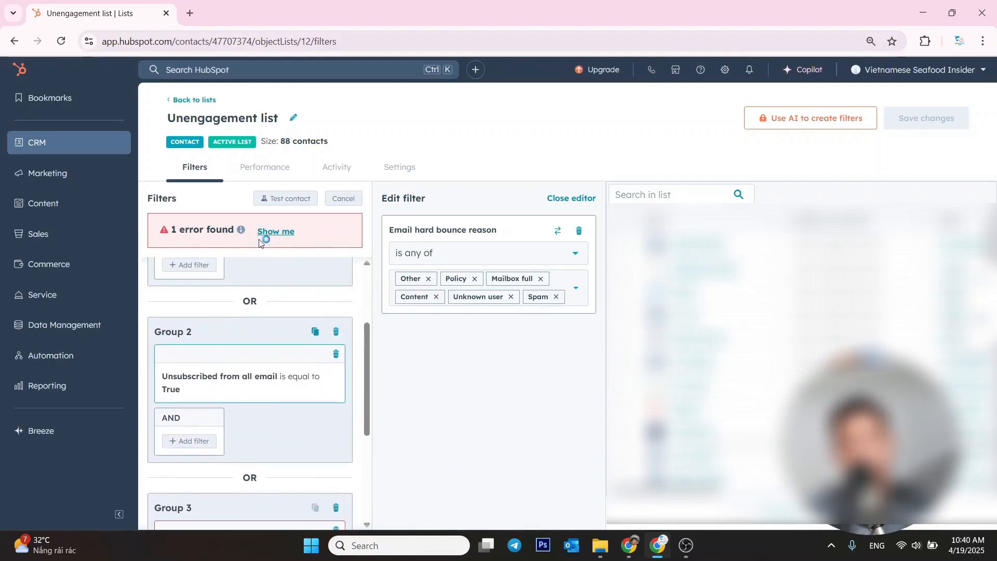
click(274, 232)
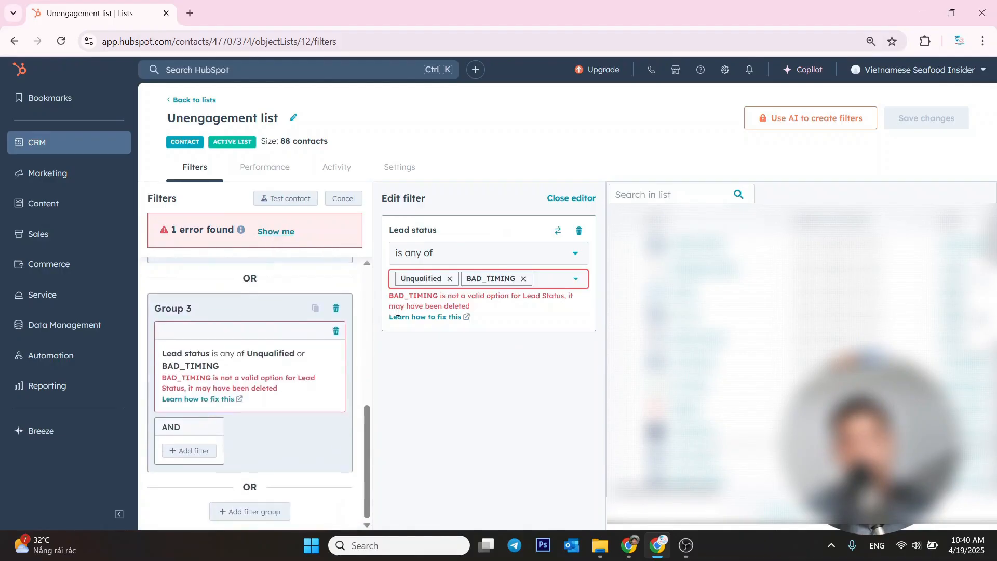
click(450, 279)
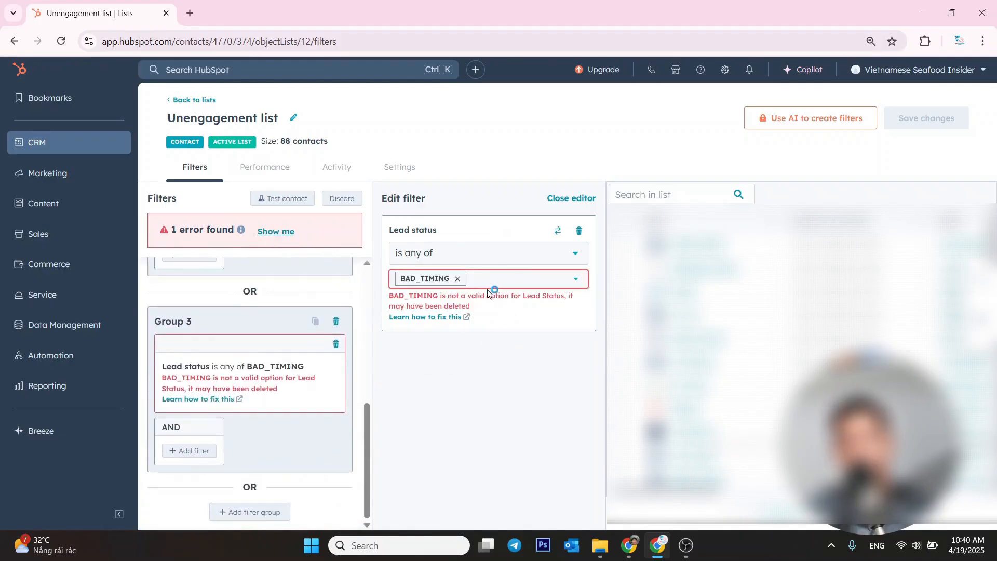
click(457, 279)
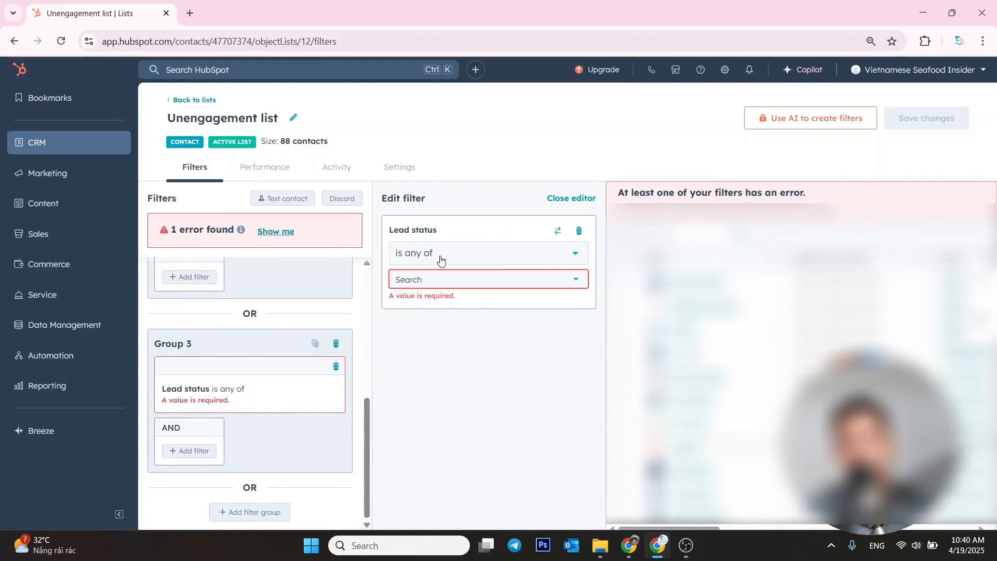
click(577, 231)
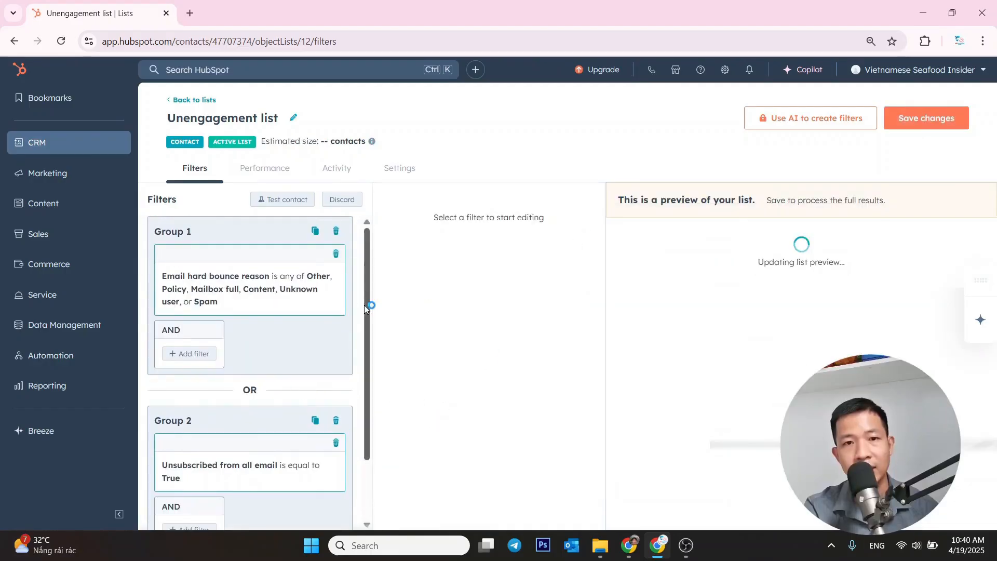
Check the Unsubscribed from all email filter in Group 2 and save the Unengagement list's filter changes
scroll(245, 358, down, 2)
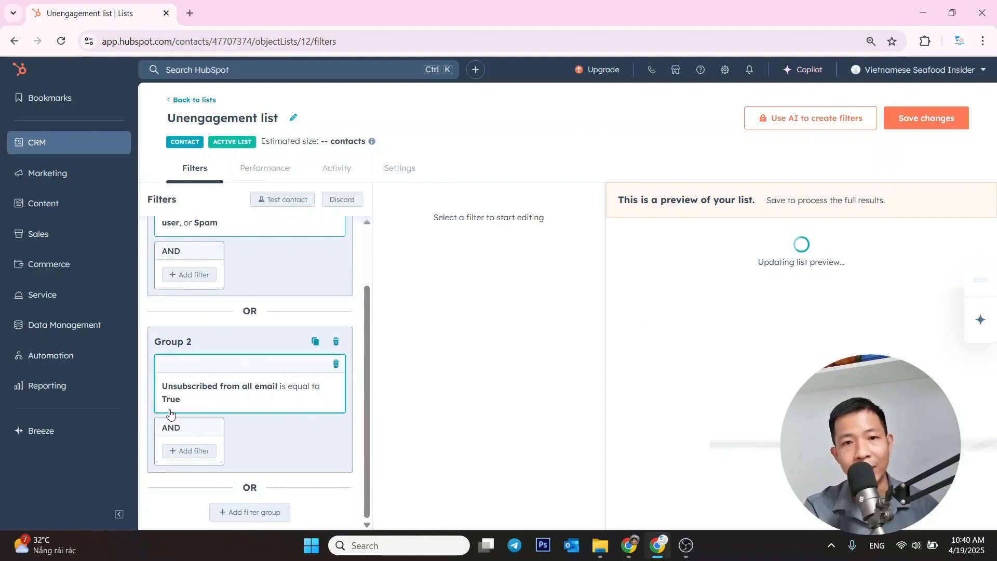
click(256, 382)
click(466, 254)
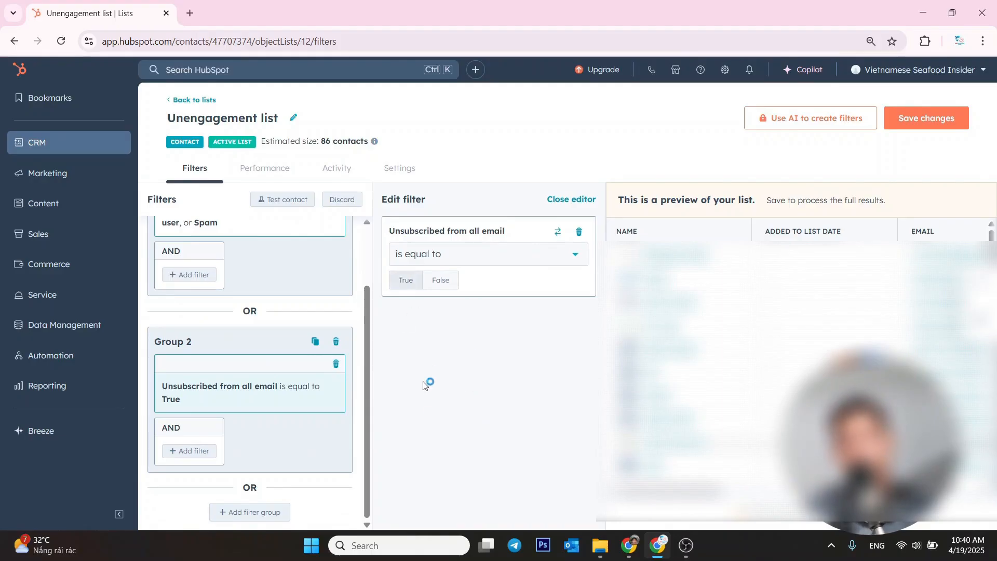
scroll(361, 403, up, 2)
click(929, 121)
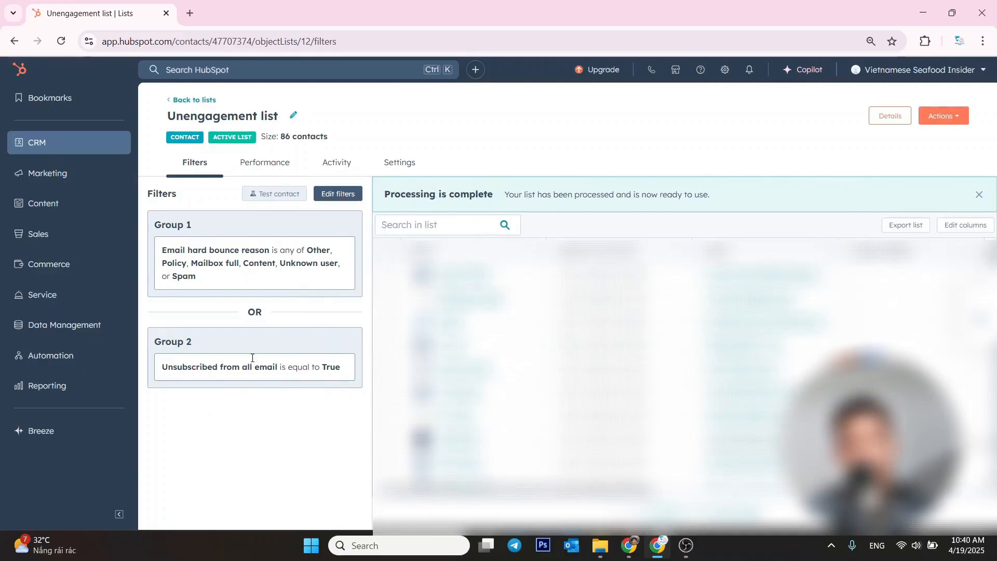
Reopen the Unengagement list's filters for editing and examine how its filter groups are combined with OR
click(329, 201)
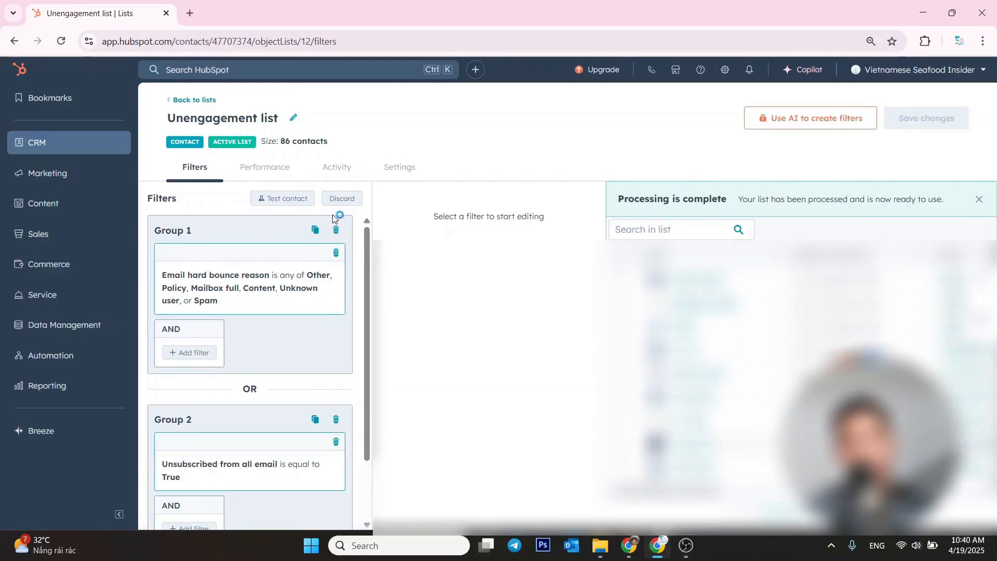
scroll(301, 380, down, 2)
scroll(300, 381, up, 2)
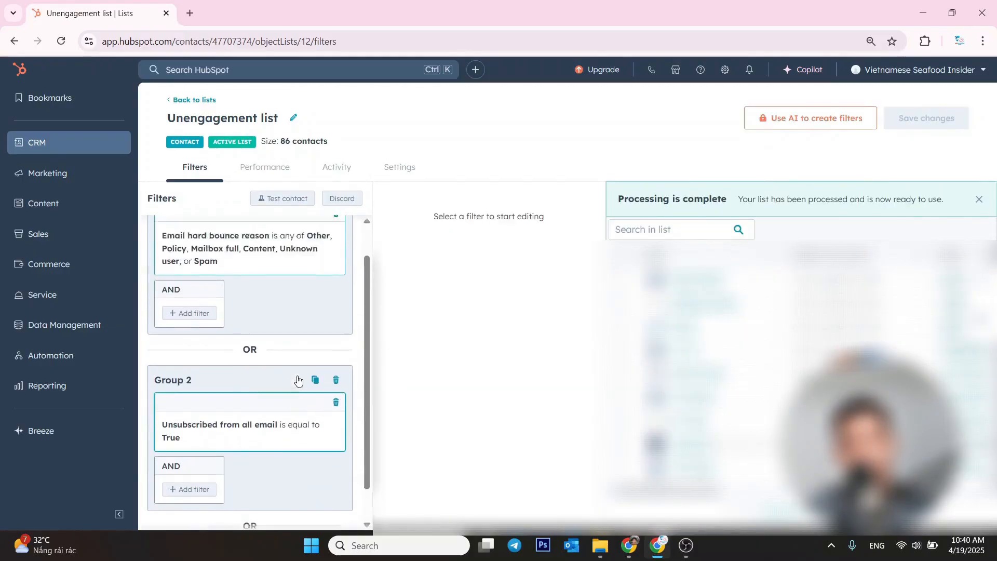
scroll(319, 409, down, 2)
scroll(314, 412, up, 2)
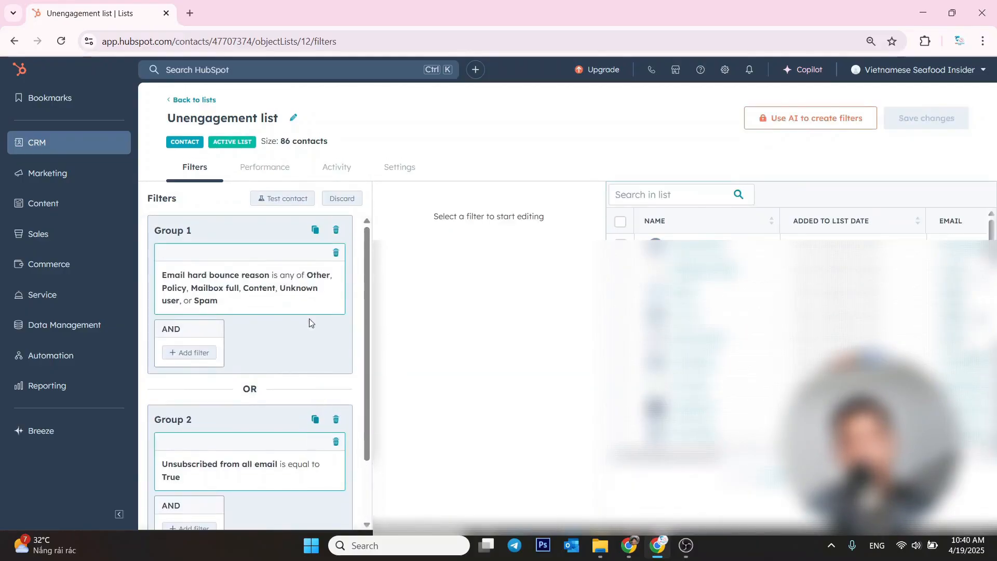
scroll(309, 323, down, 2)
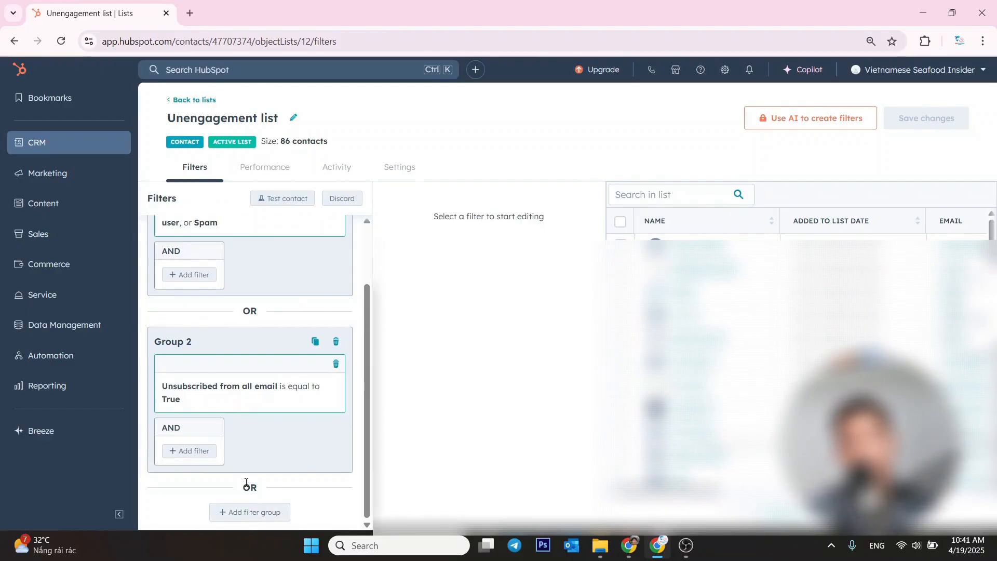
scroll(246, 482, up, 2)
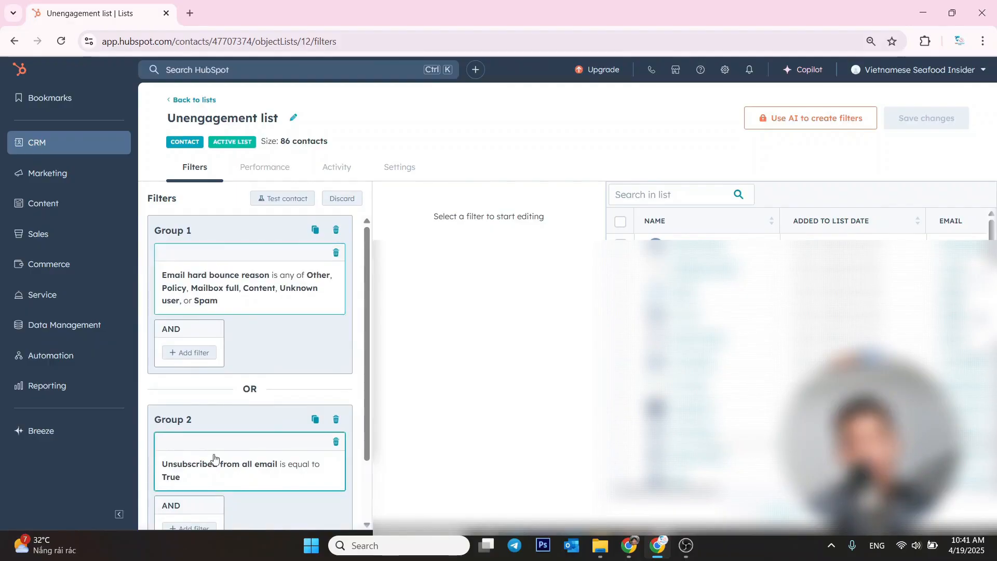
Add a third OR filter group to the Unengagement list with a Lead status contact property filter
scroll(253, 502, down, 2)
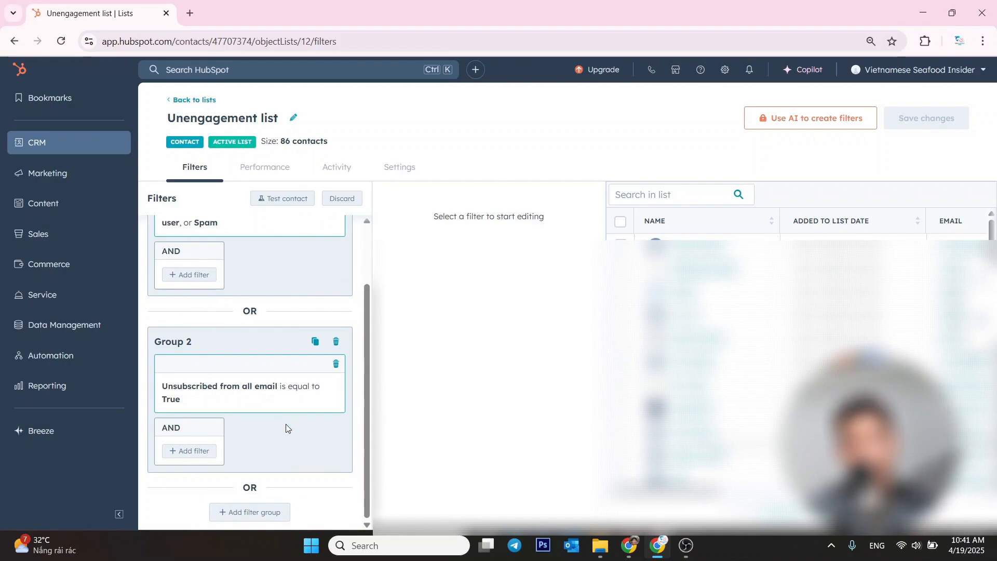
click(240, 513)
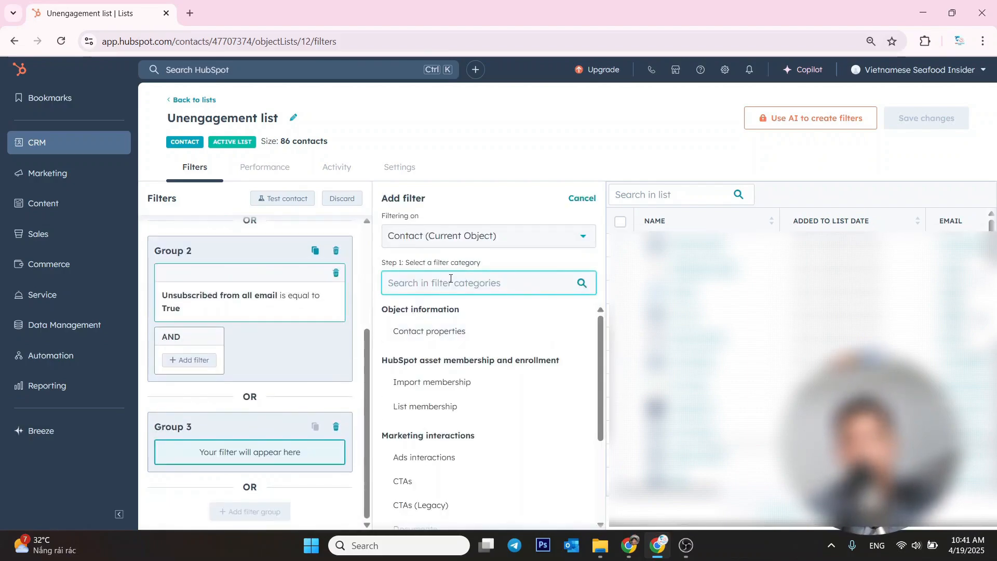
click(419, 335)
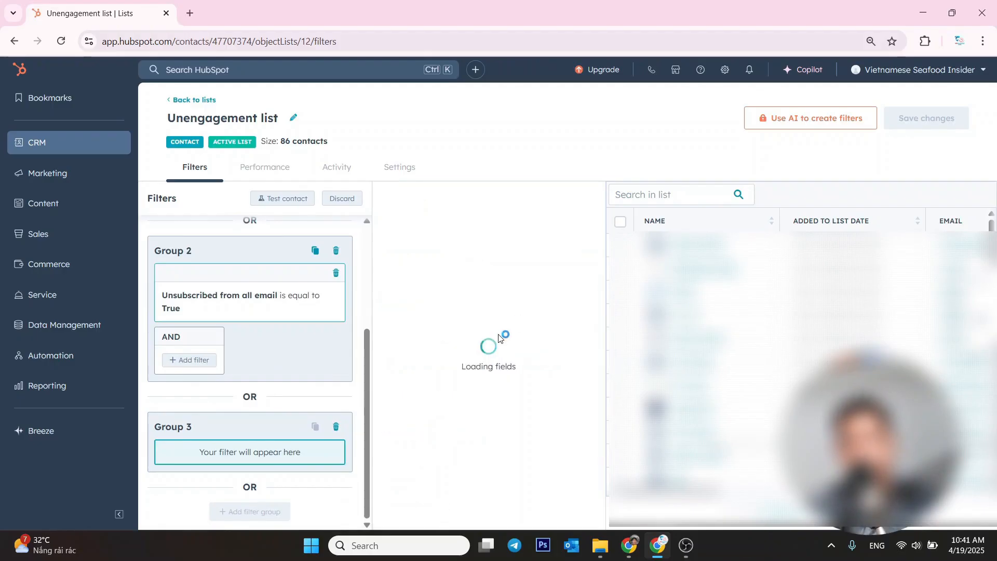
text(lead)
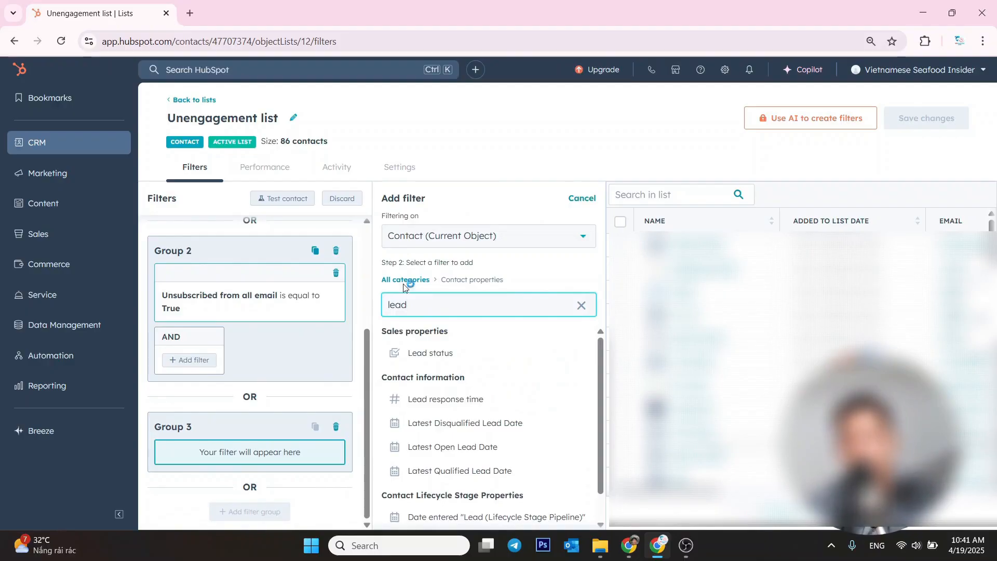
click(446, 353)
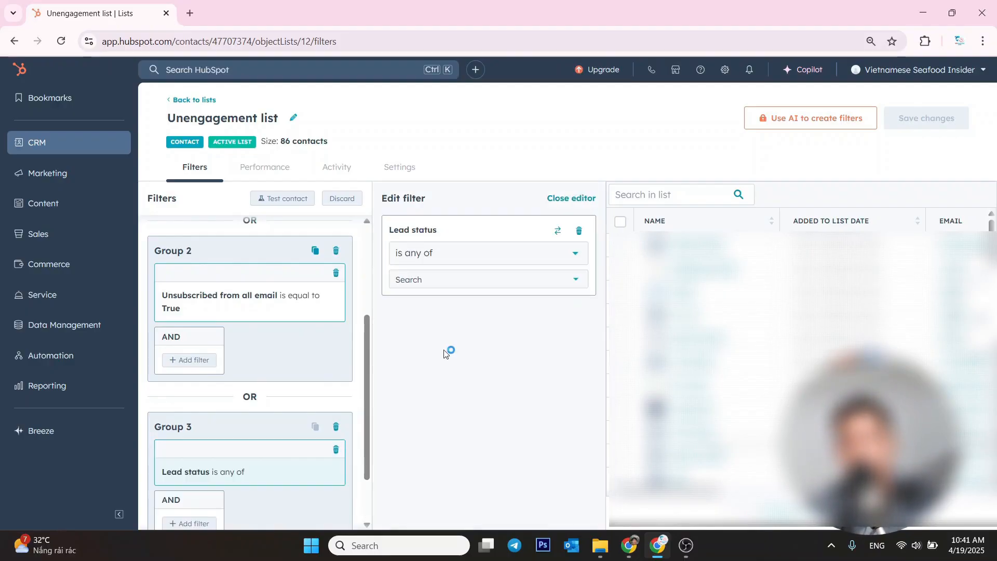
Set the Group 3 Lead status filter to is any of Unqualified and save the Unengagement list's changes
click(454, 254)
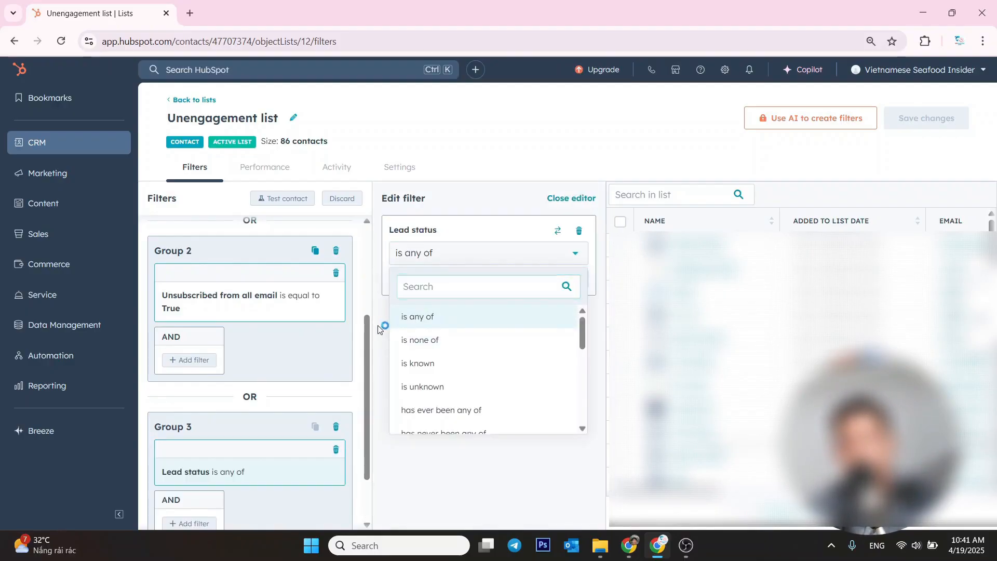
click(418, 316)
click(454, 280)
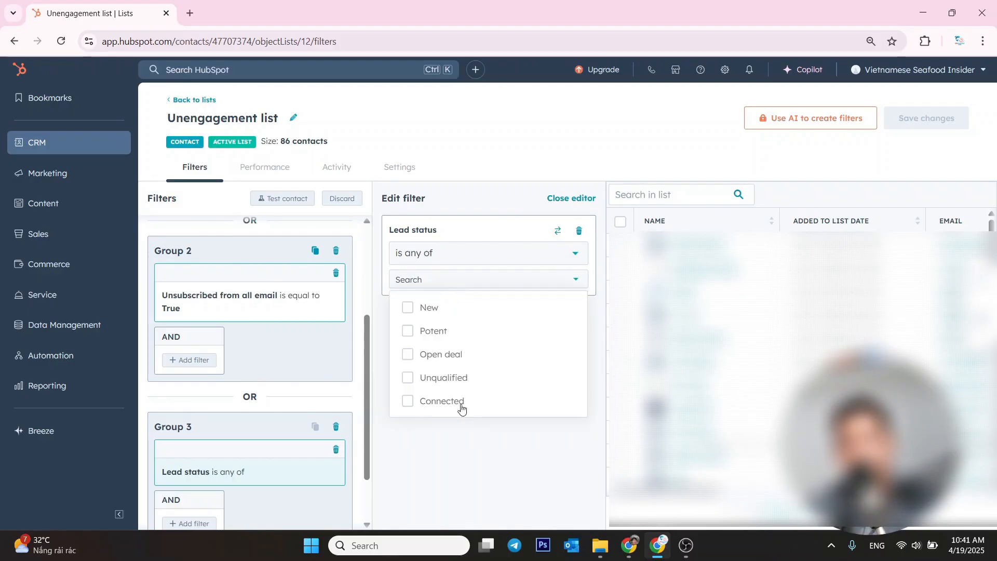
click(409, 378)
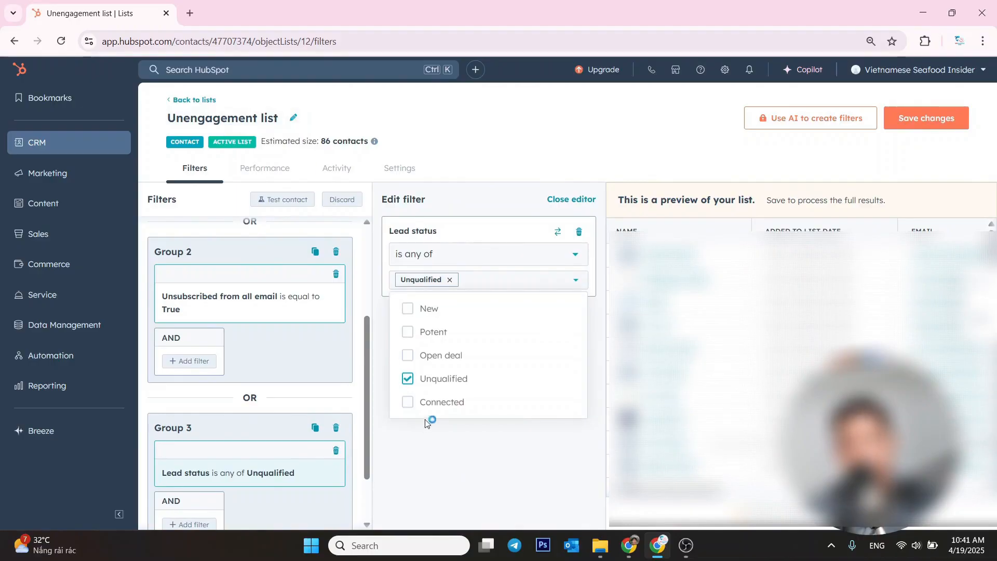
click(481, 492)
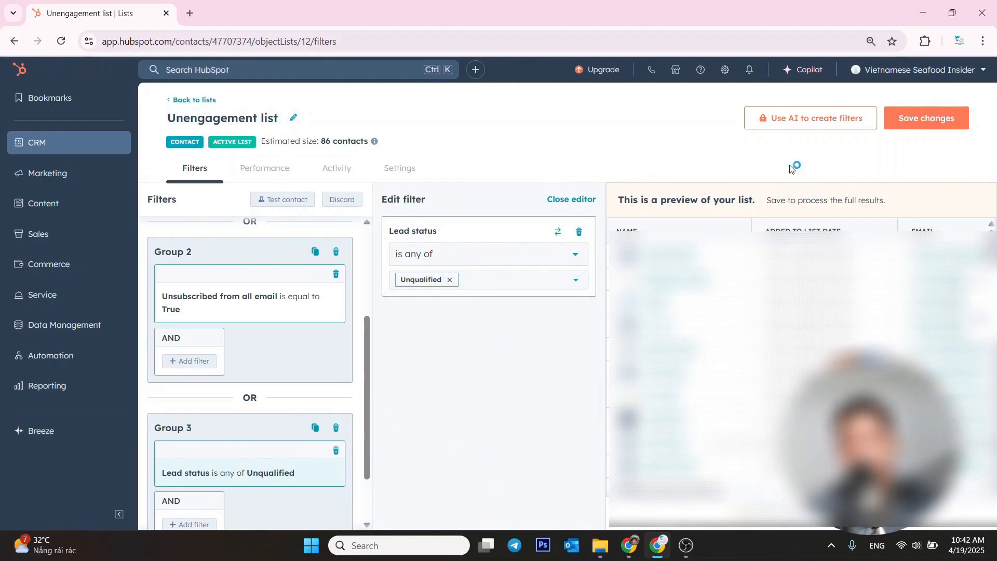
click(944, 122)
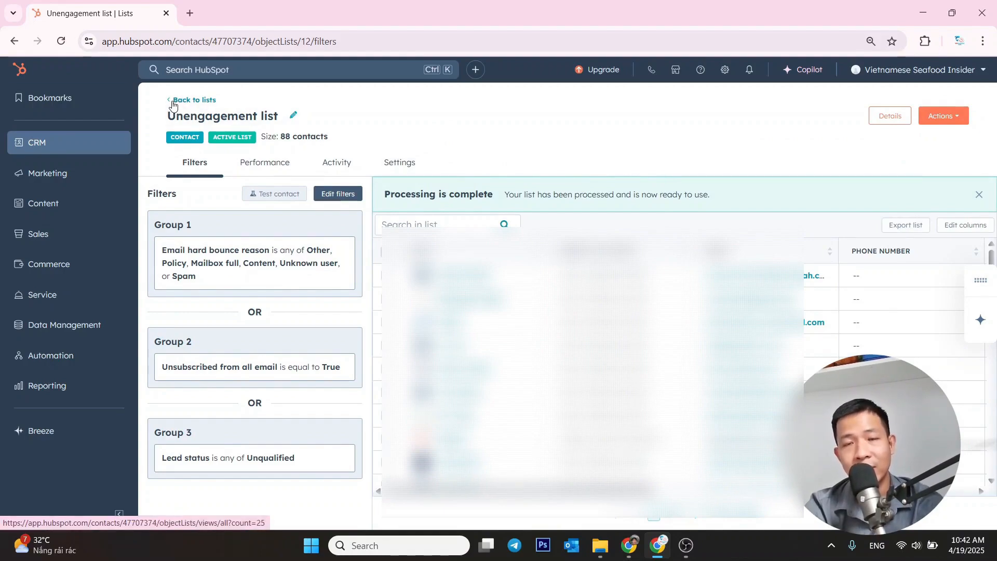
Start a new contacts list from the lists overview and add a Lifecycle stage filter to Group 1
click(173, 104)
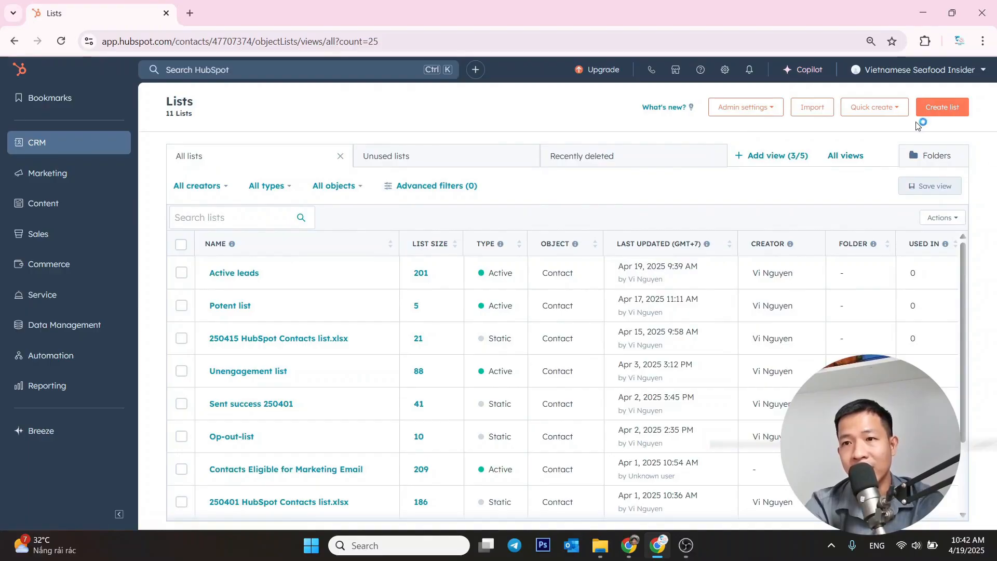
click(943, 109)
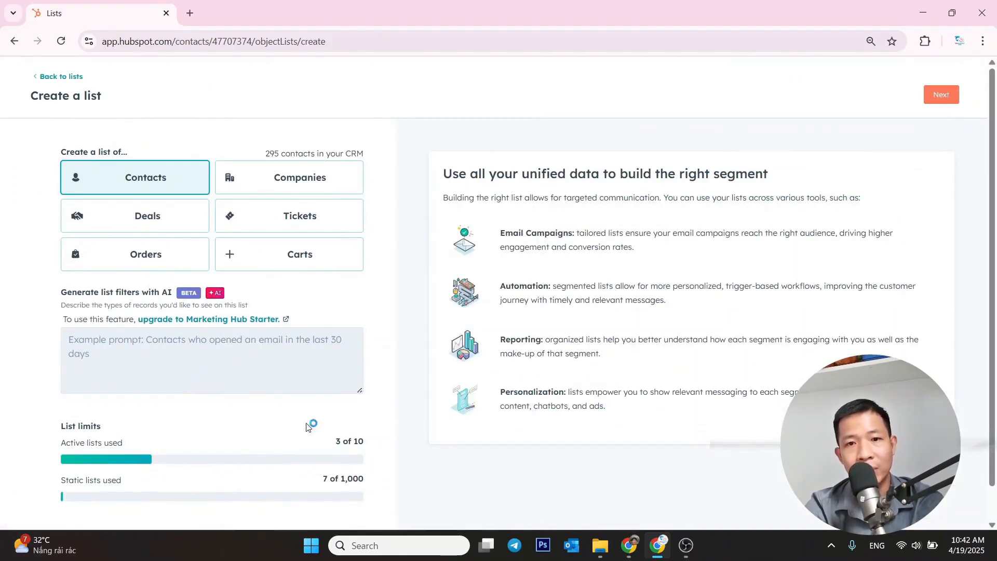
click(941, 95)
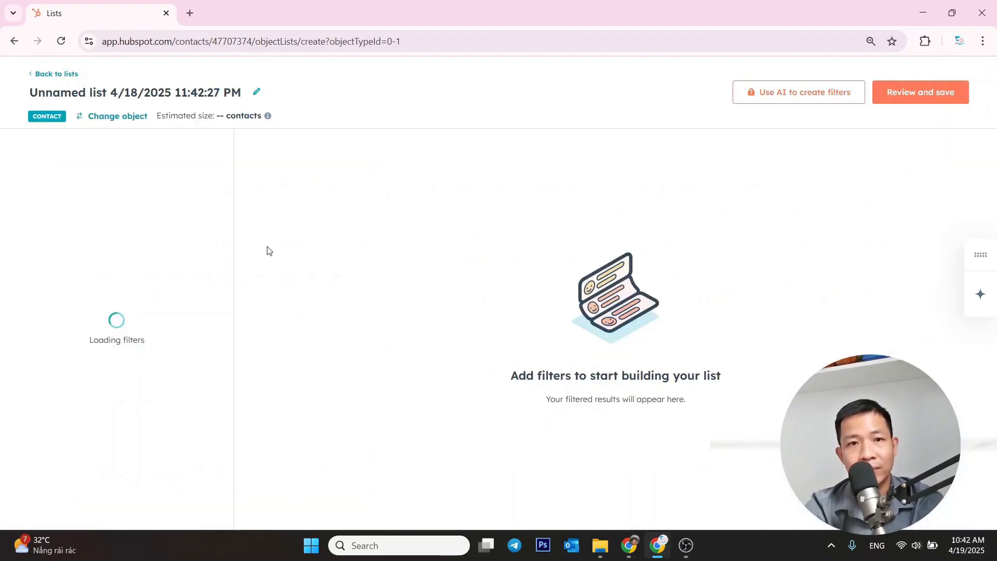
click(115, 208)
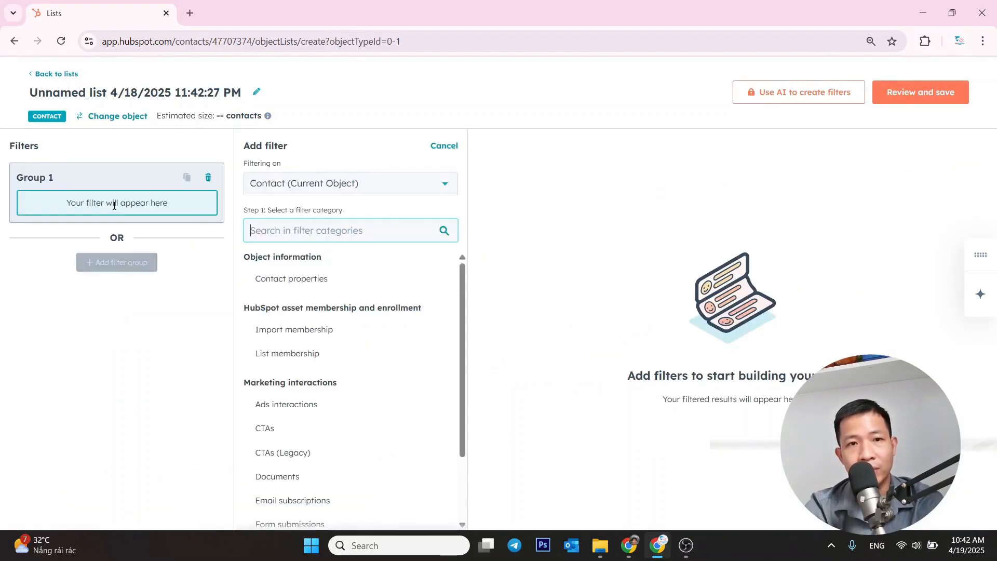
click(300, 286)
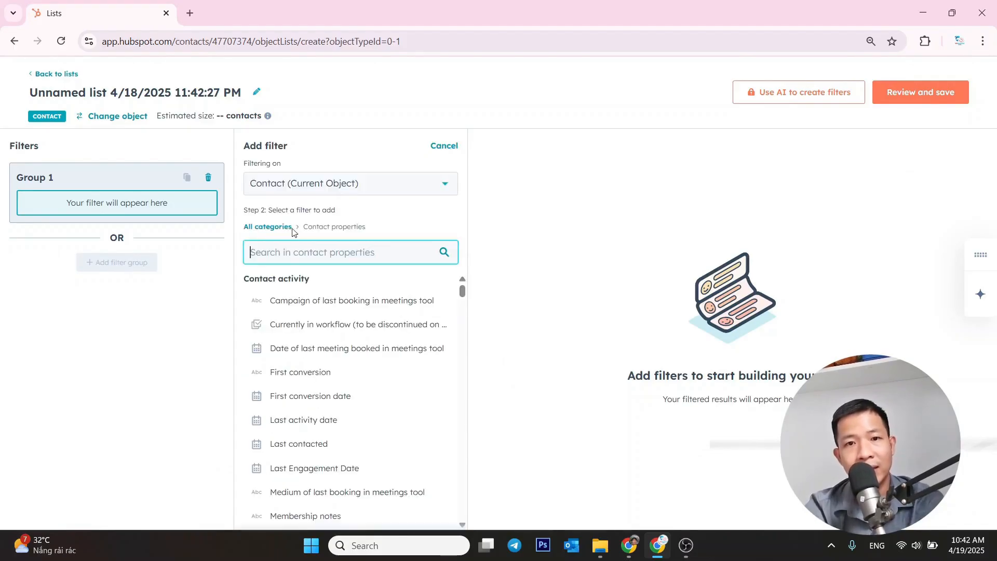
text(life)
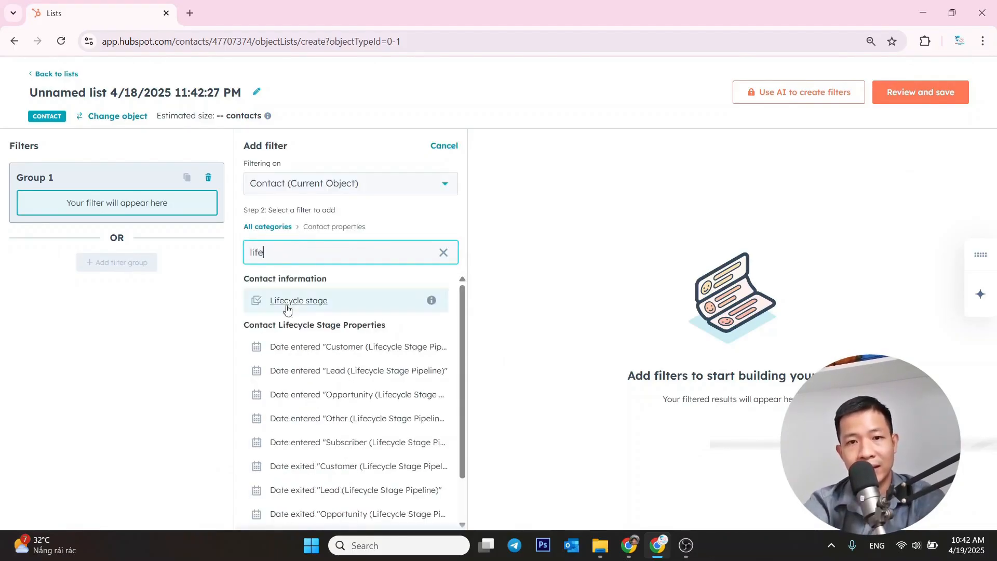
click(296, 307)
Set the Lifecycle stage filter to is any of Customer, then save and process the list as Active
click(322, 208)
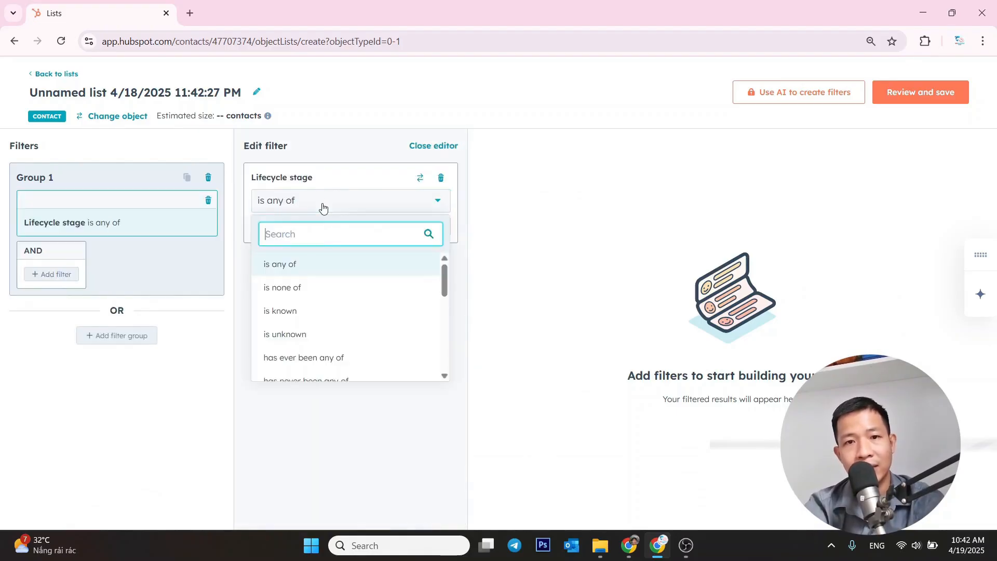
click(310, 268)
click(307, 231)
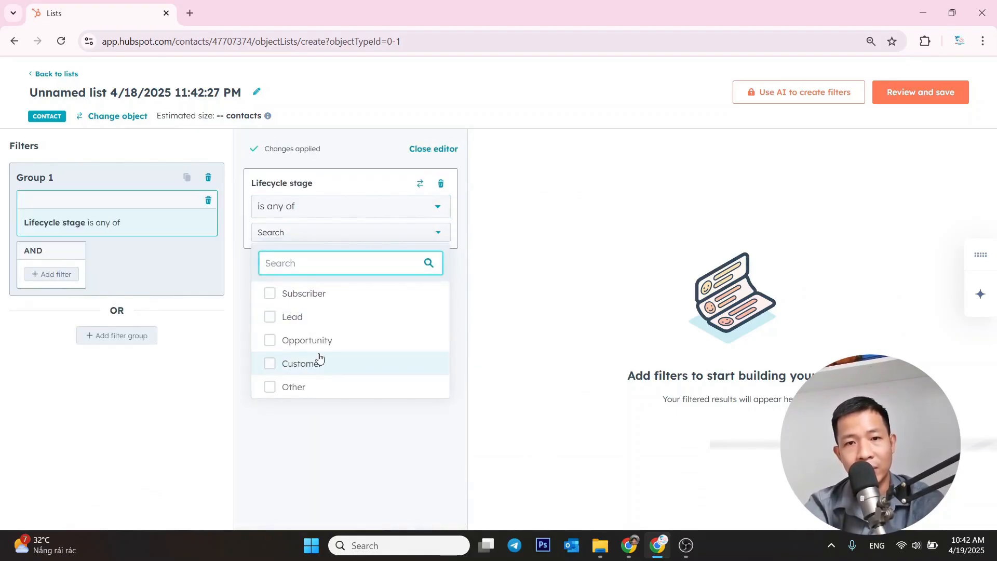
click(311, 363)
click(273, 445)
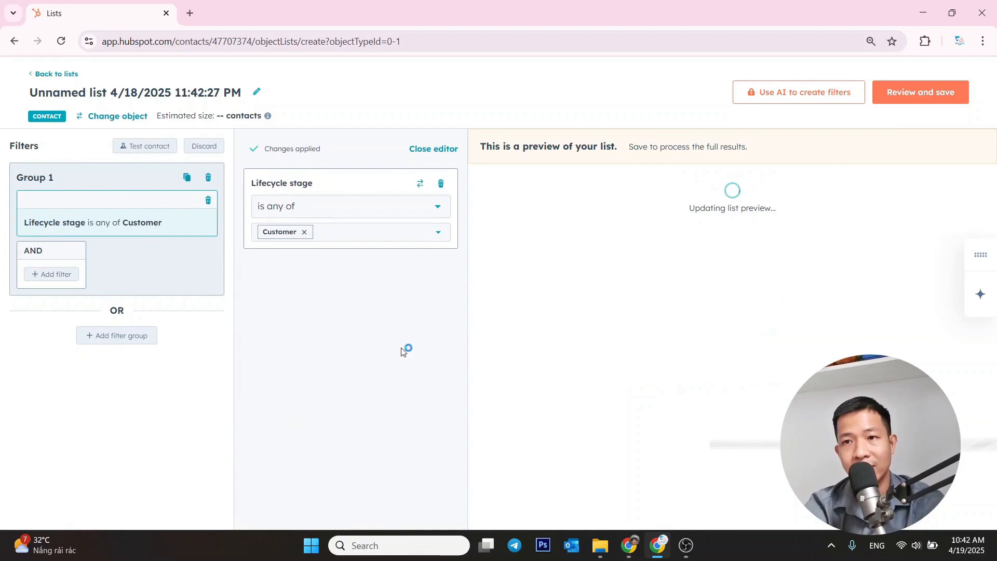
click(928, 101)
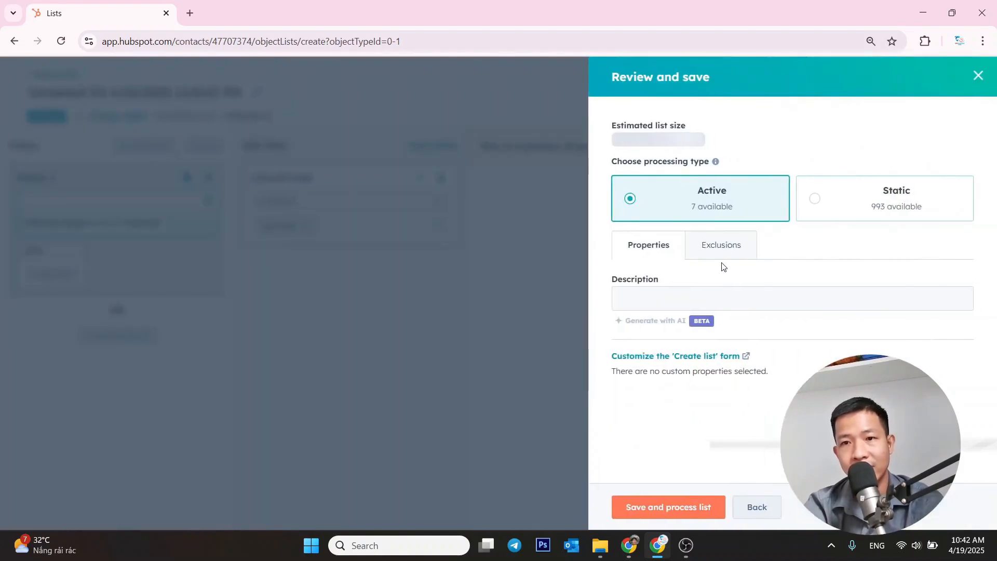
click(646, 518)
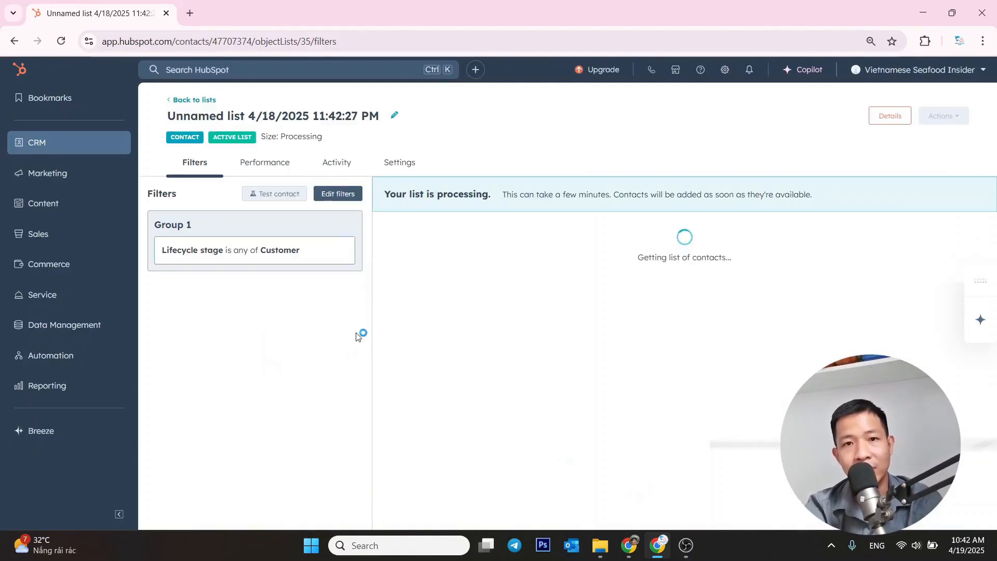
Rename the new unnamed list as Customer list and dismiss the notification
click(397, 116)
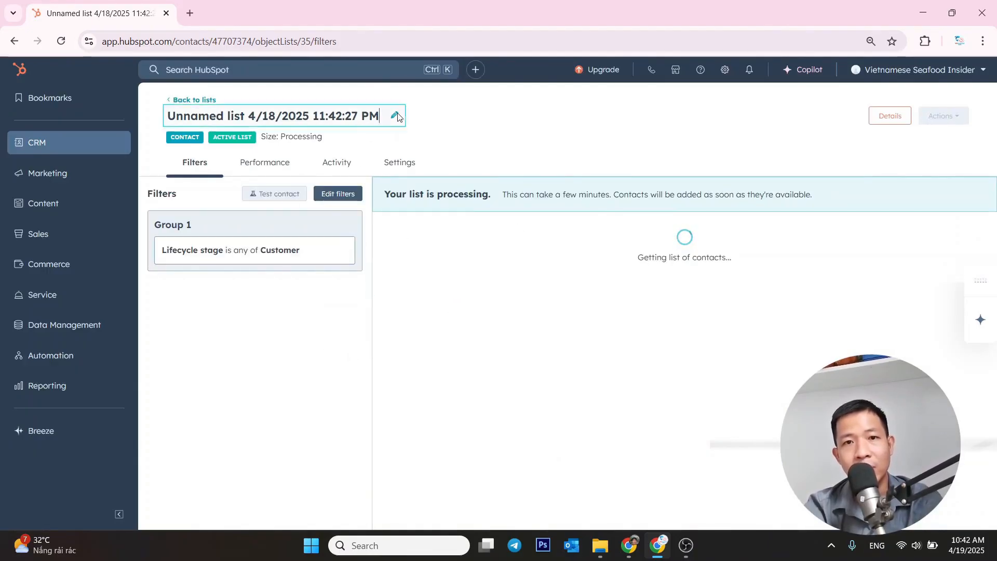
key(ctrl+a)
key(BackSpace)
text(Cu)
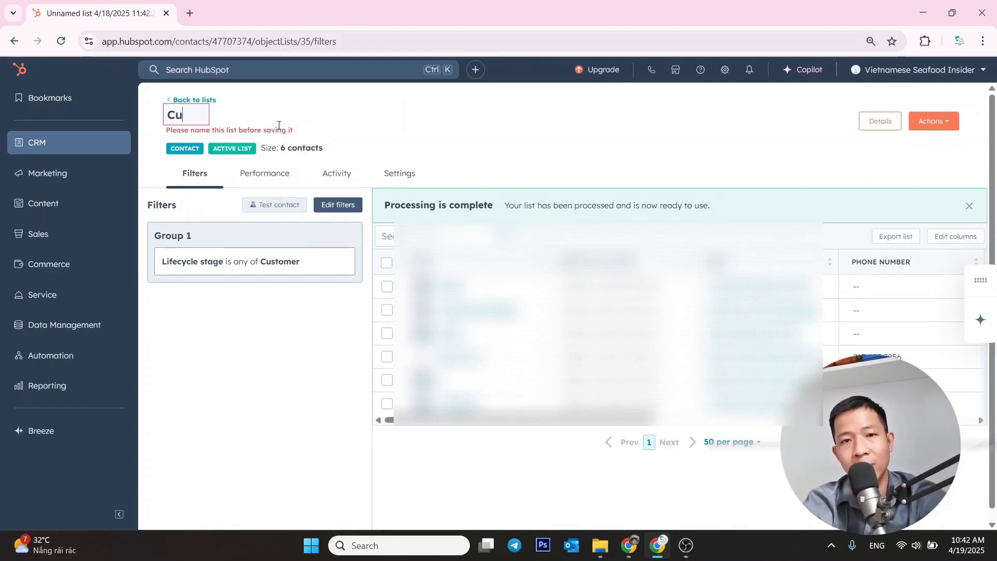
text(stomer list)
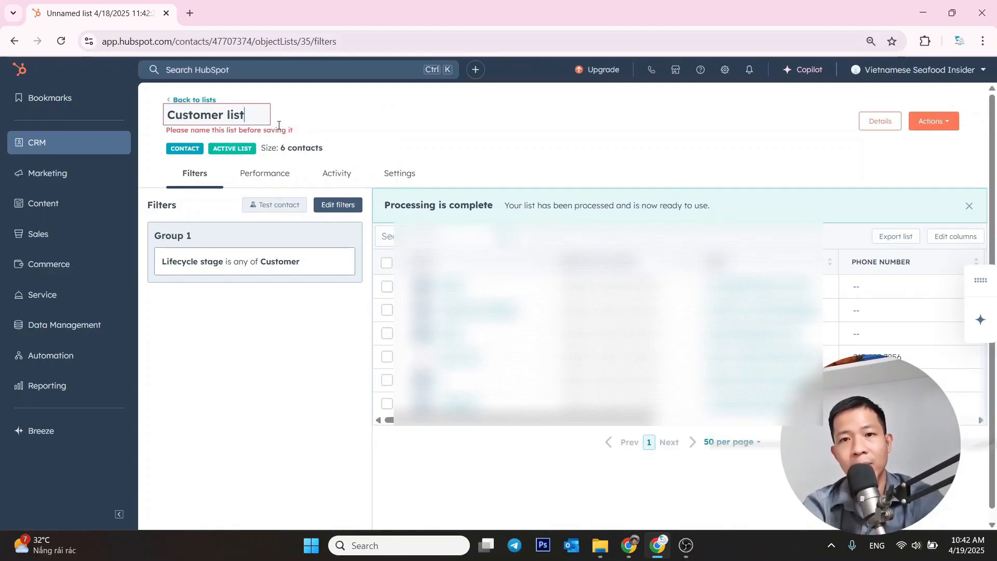
click(244, 346)
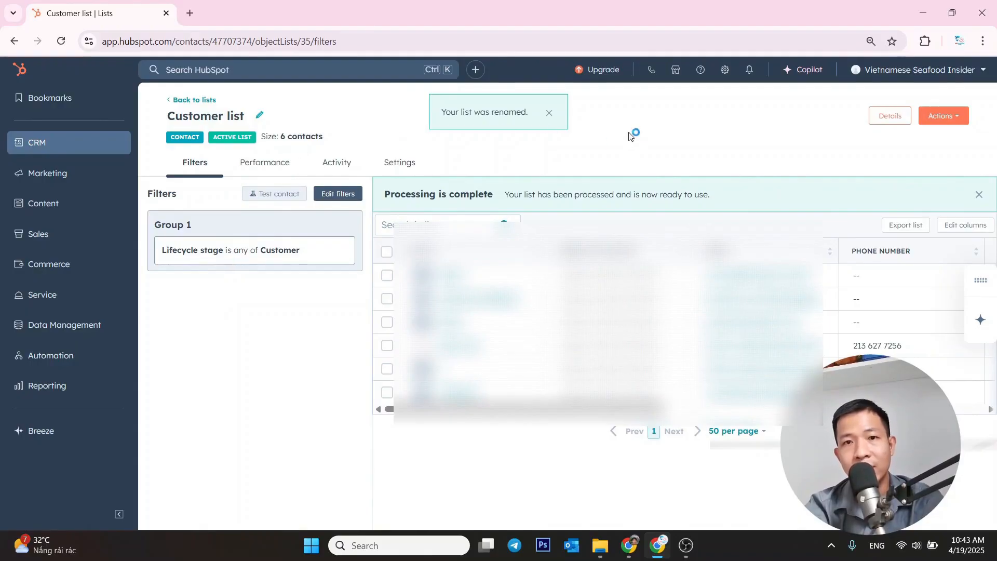
click(549, 113)
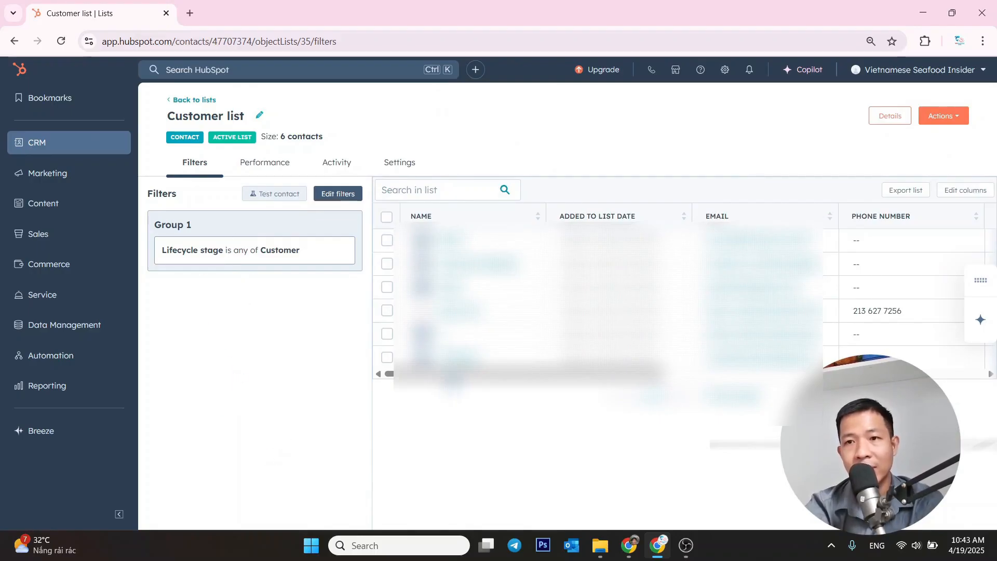
Return to the lists overview and sort the lists by type so the active lists come first
click(175, 101)
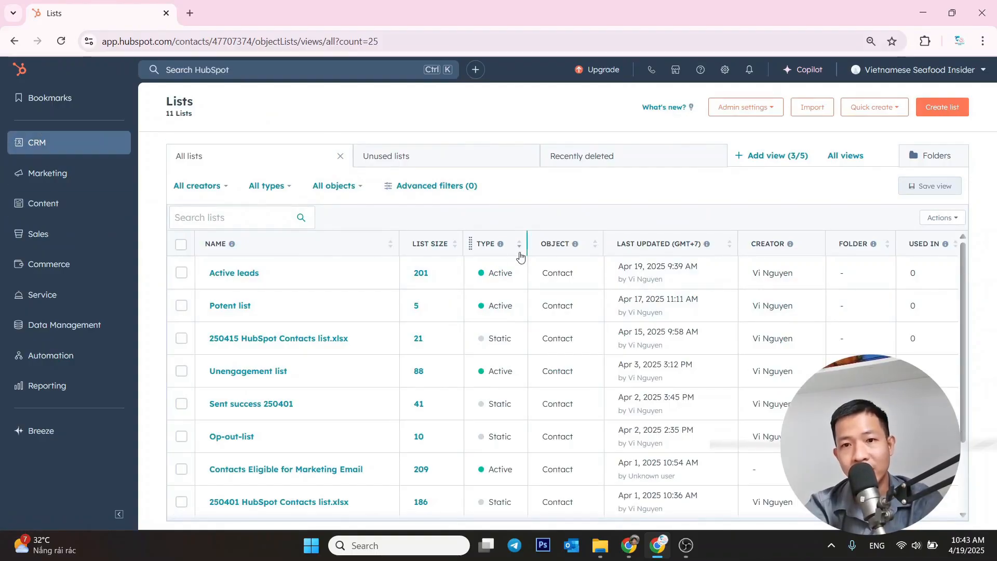
click(489, 246)
click(488, 245)
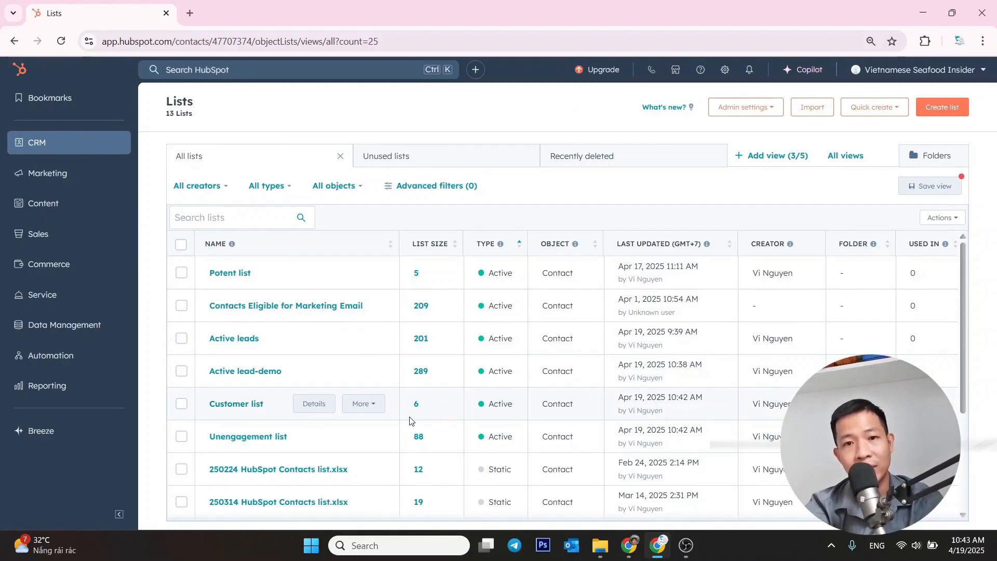
Open the Customer list's export settings and examine which contact properties can be included in the export
click(238, 410)
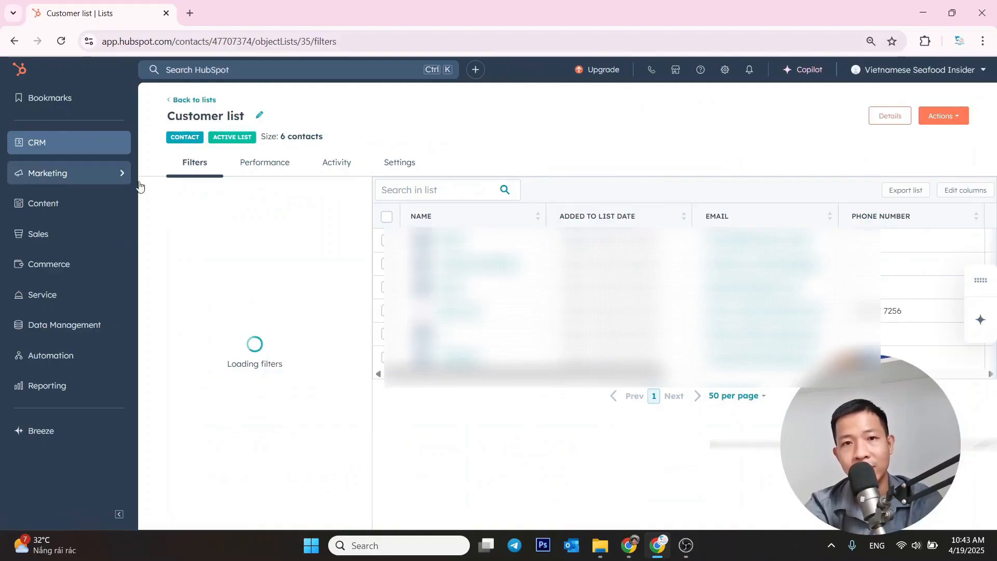
click(915, 195)
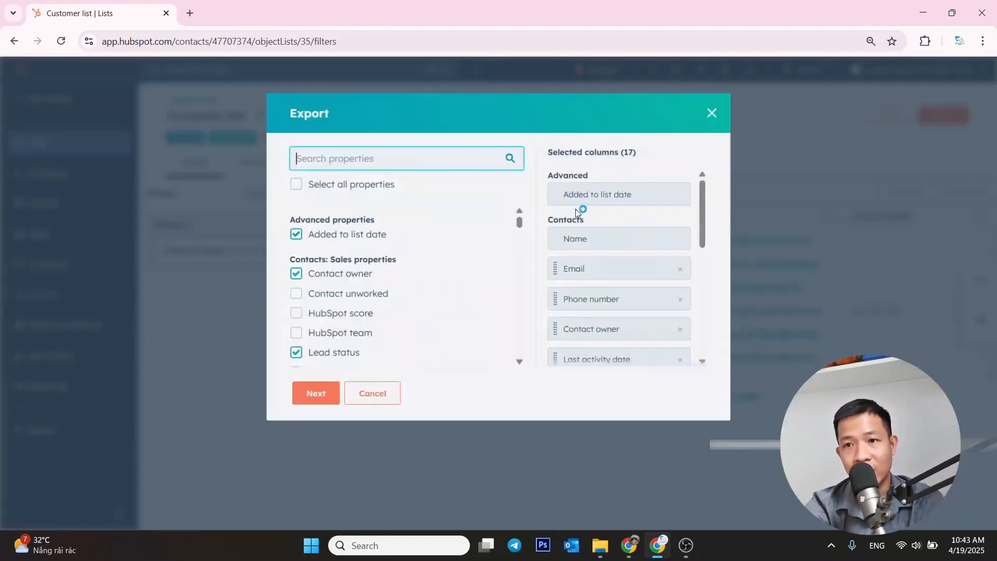
scroll(615, 240, down, 3)
scroll(613, 237, up, 3)
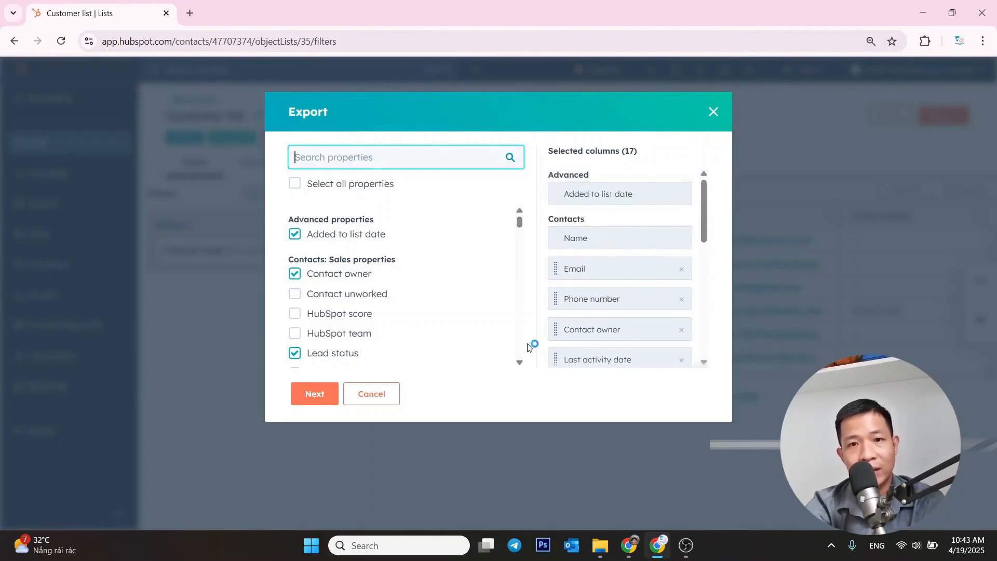
scroll(482, 315, down, 5)
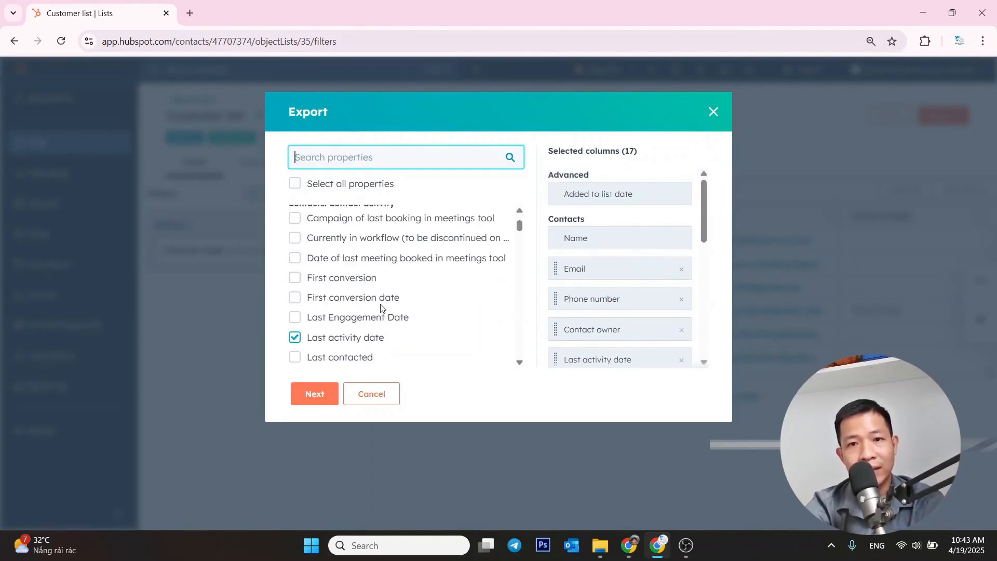
scroll(383, 301, down, 2)
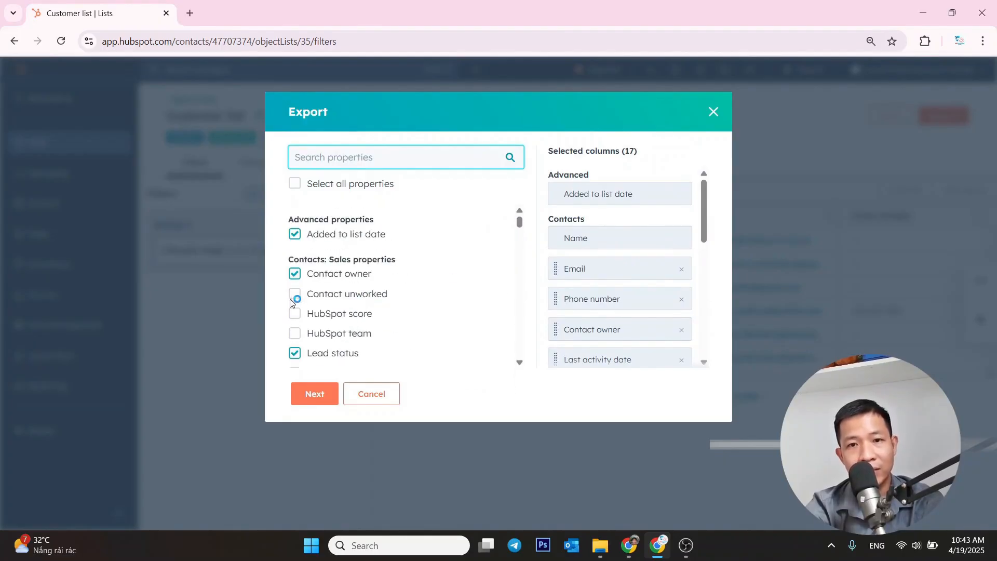
scroll(347, 320, down, 1)
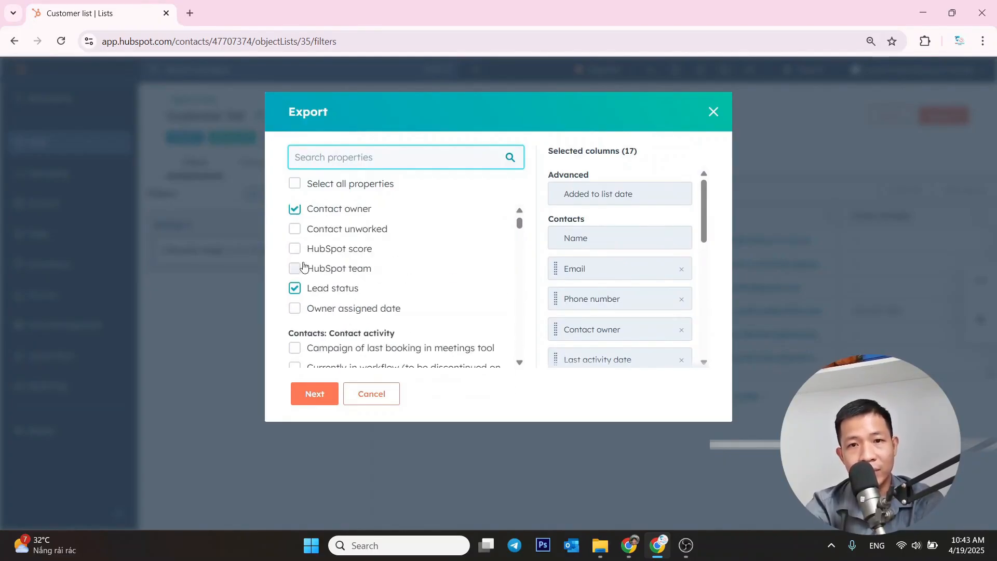
scroll(327, 297, down, 1)
scroll(326, 299, down, 1)
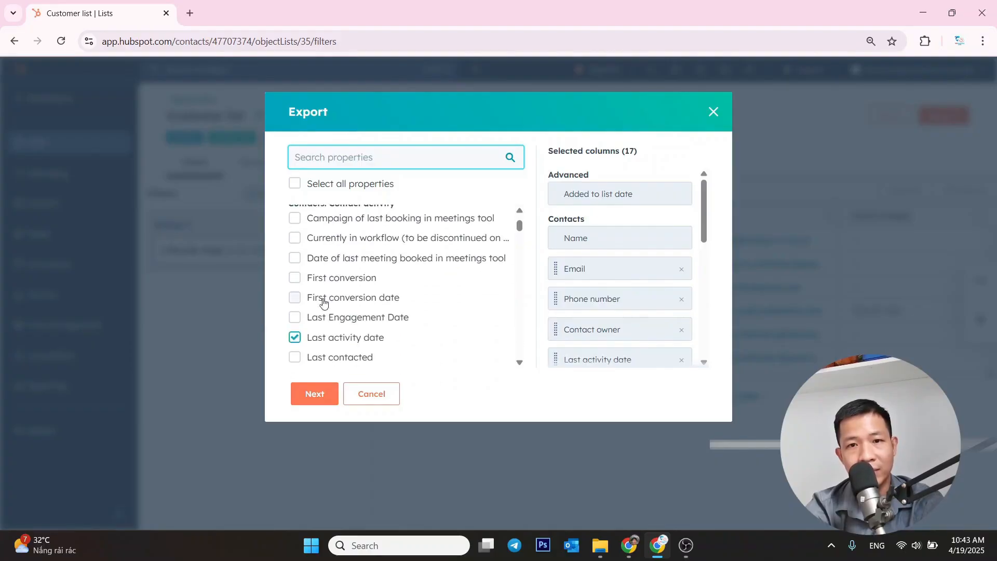
Add the First conversion and Close date properties to the Customer list's export columns and proceed to the file options
click(295, 279)
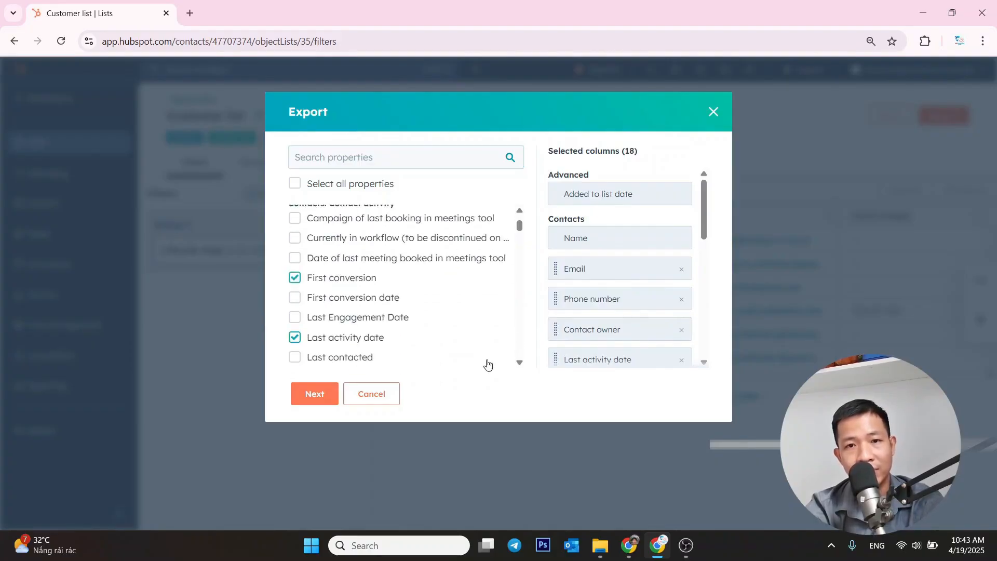
scroll(500, 326, down, 6)
scroll(443, 316, up, 8)
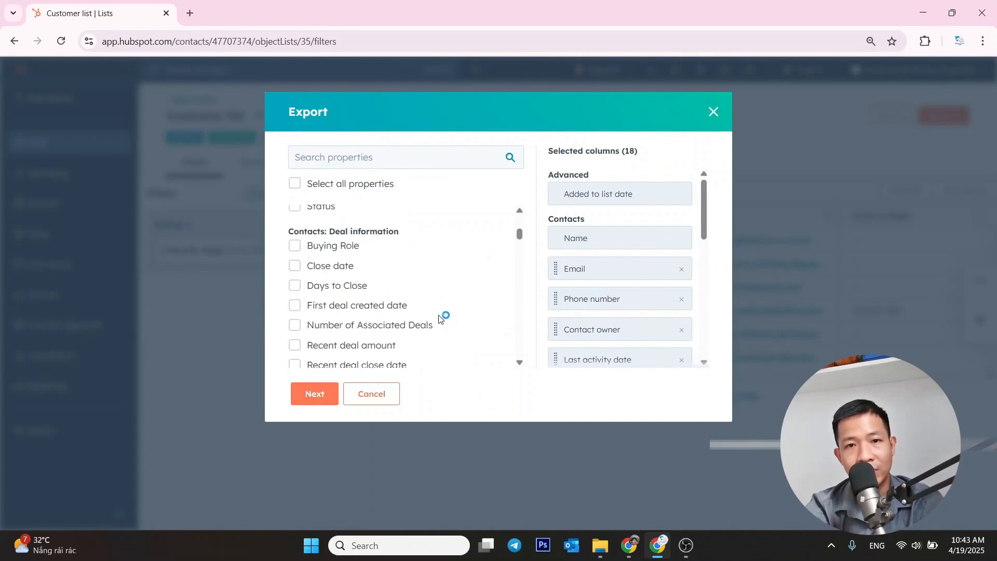
scroll(435, 309, down, 2)
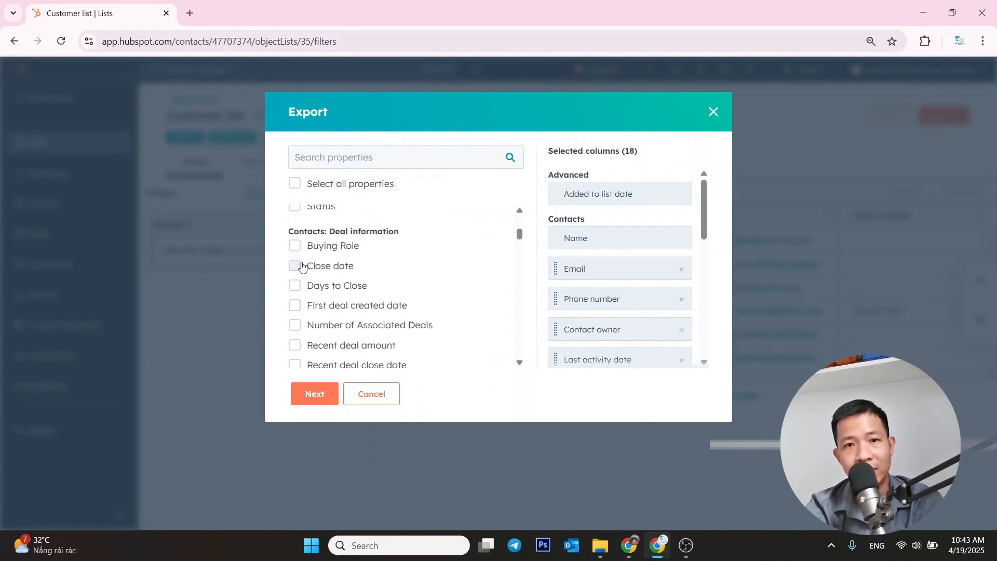
click(294, 267)
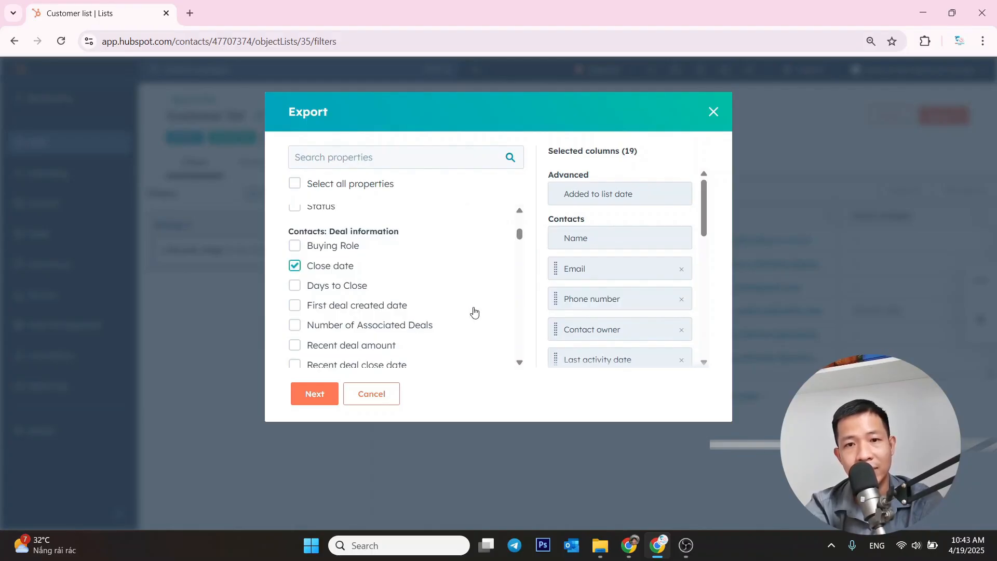
scroll(472, 312, down, 1)
click(296, 396)
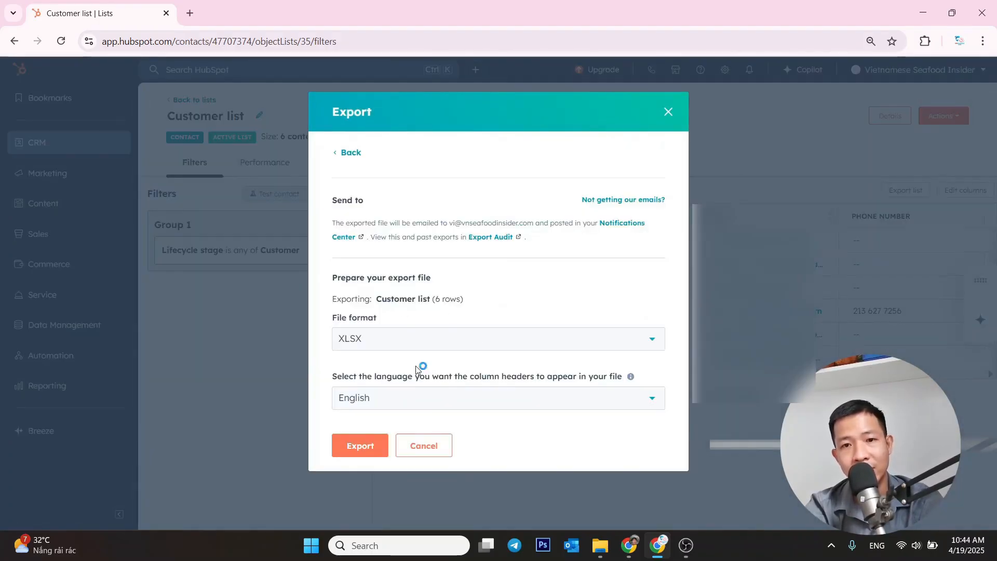
Set the export file format to XLSX and export the Customer list
click(483, 344)
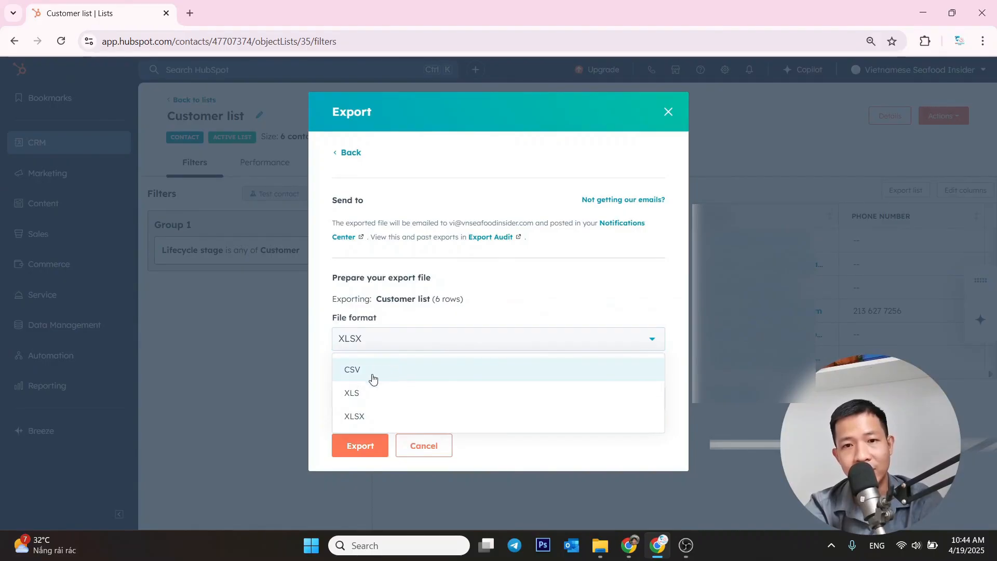
click(380, 416)
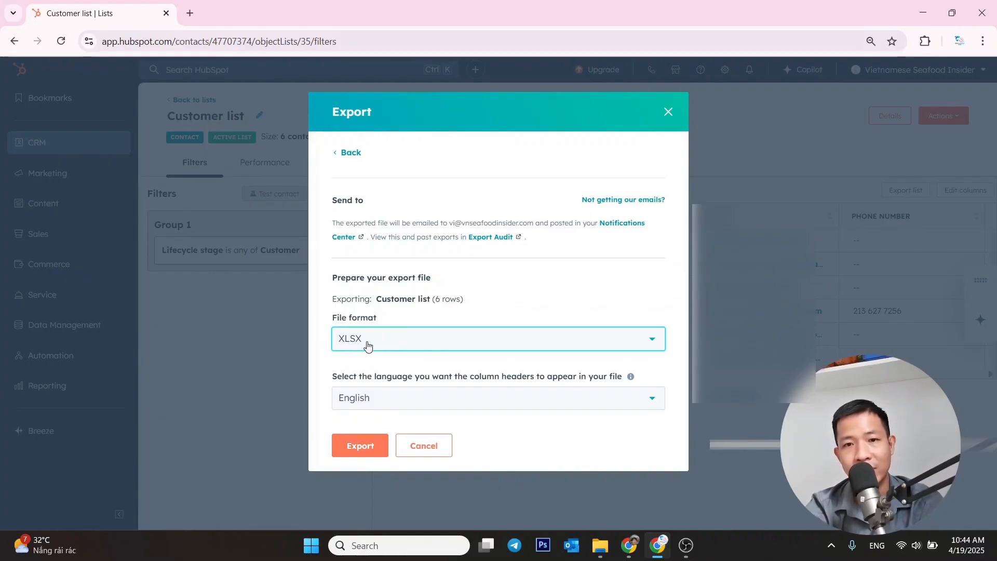
click(360, 451)
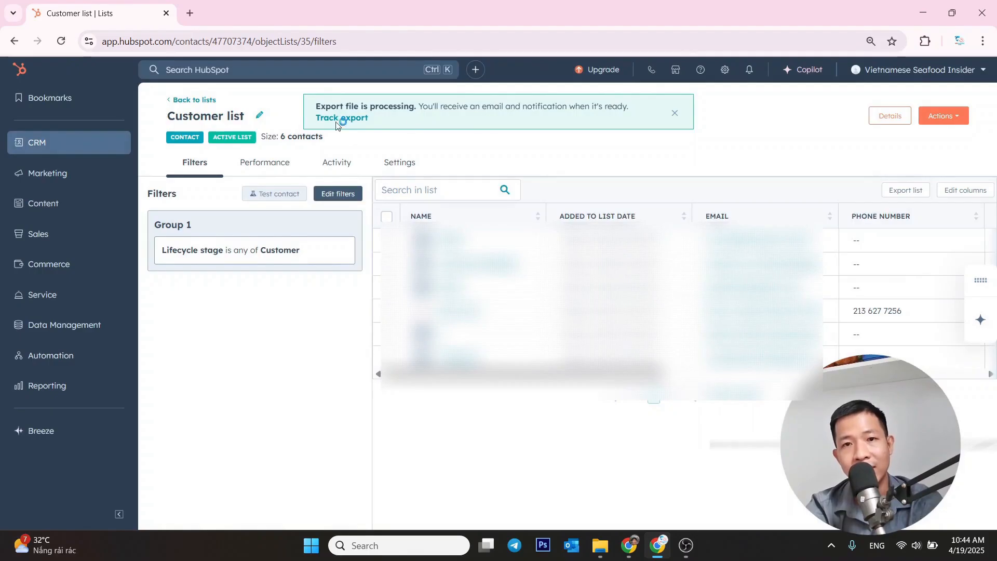
Track the running export in the Export Audit and download the Customer list file
click(337, 124)
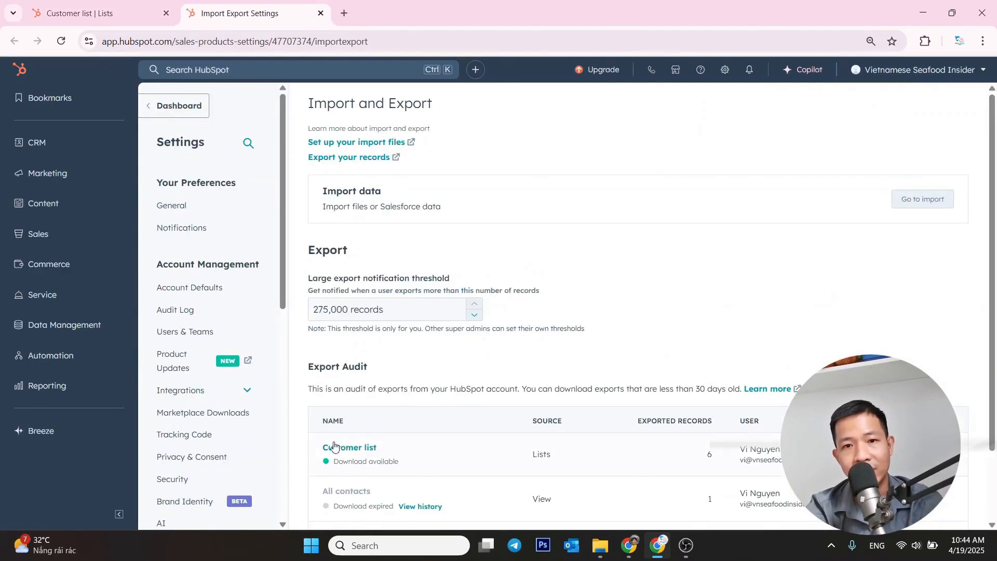
click(354, 447)
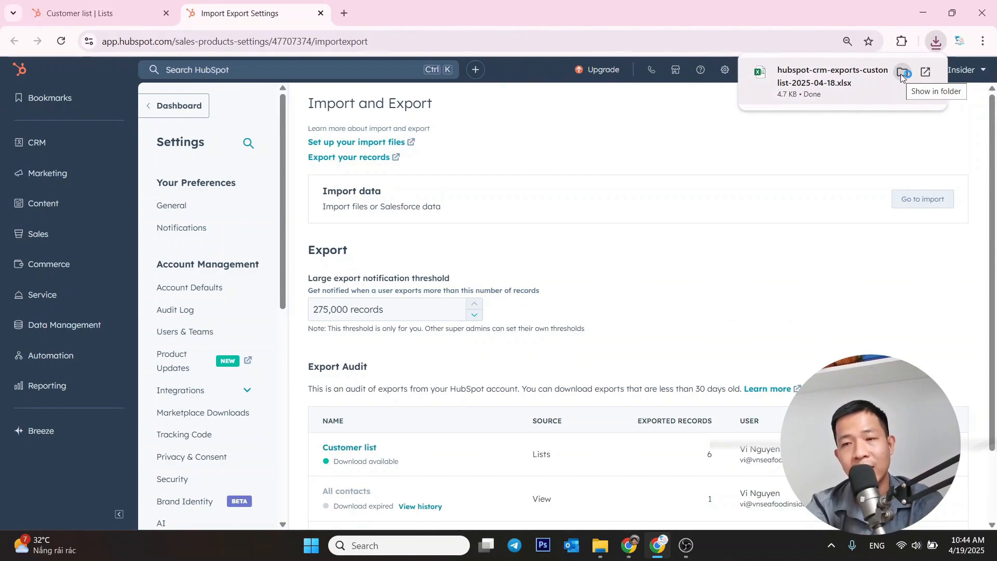
Open the downloaded Customer list export from its folder in Excel, check its contact columns, and close the workbook
click(900, 74)
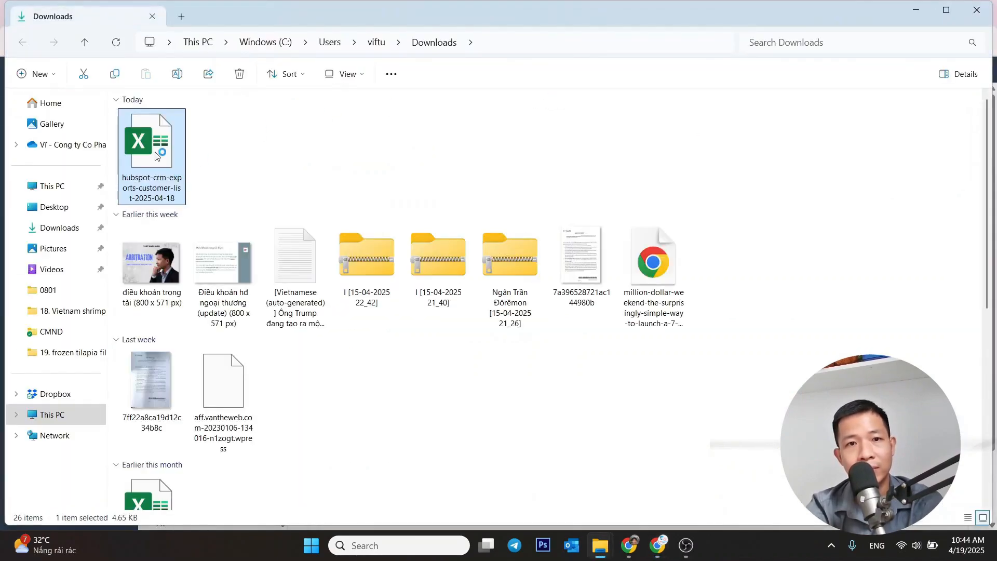
key(Return)
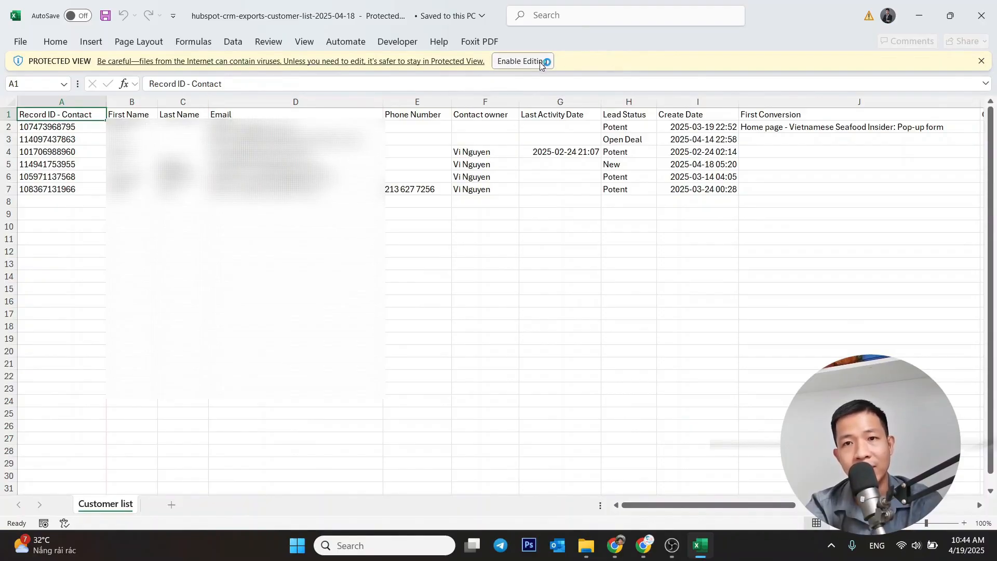
click(982, 16)
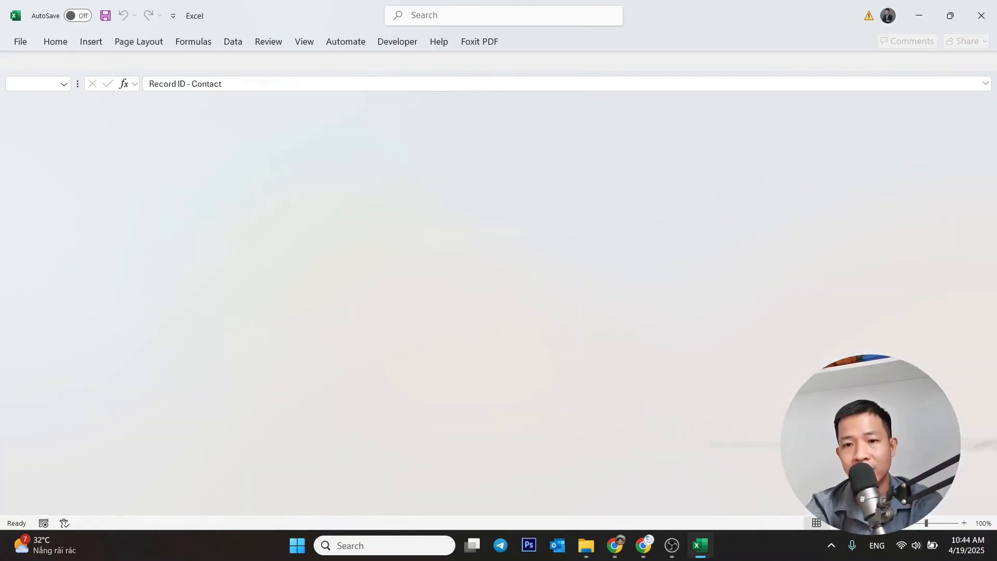